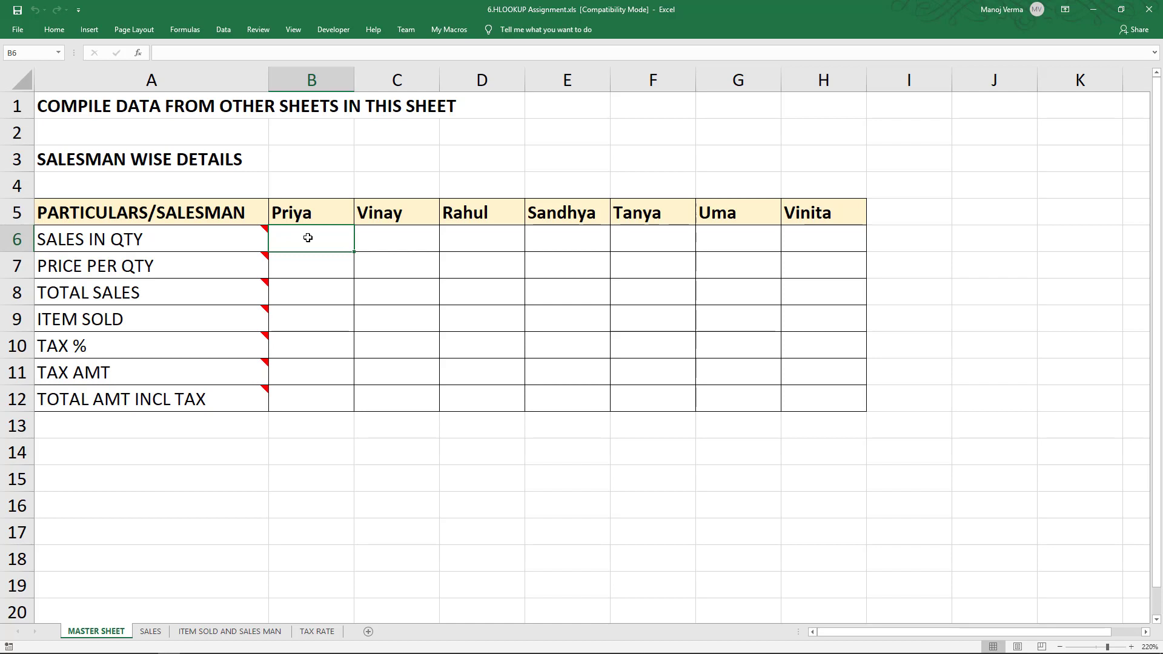
- In B6, start an HLOOKUP formula using Priya's header cell B5 as the lookup value
{"action": "left_click", "coordinate": [231, 216]}
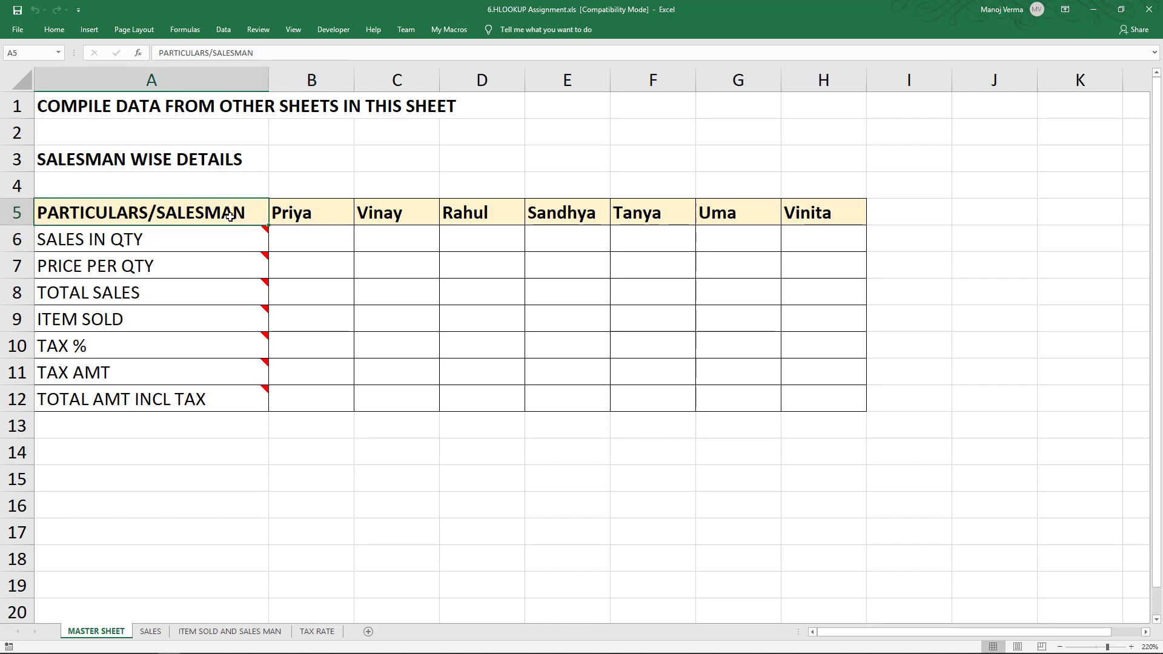
{"action": "left_click", "coordinate": [281, 217]}
{"action": "key", "text": "Right"}
{"action": "key", "text": "Right"}
{"action": "key", "text": "Right"}
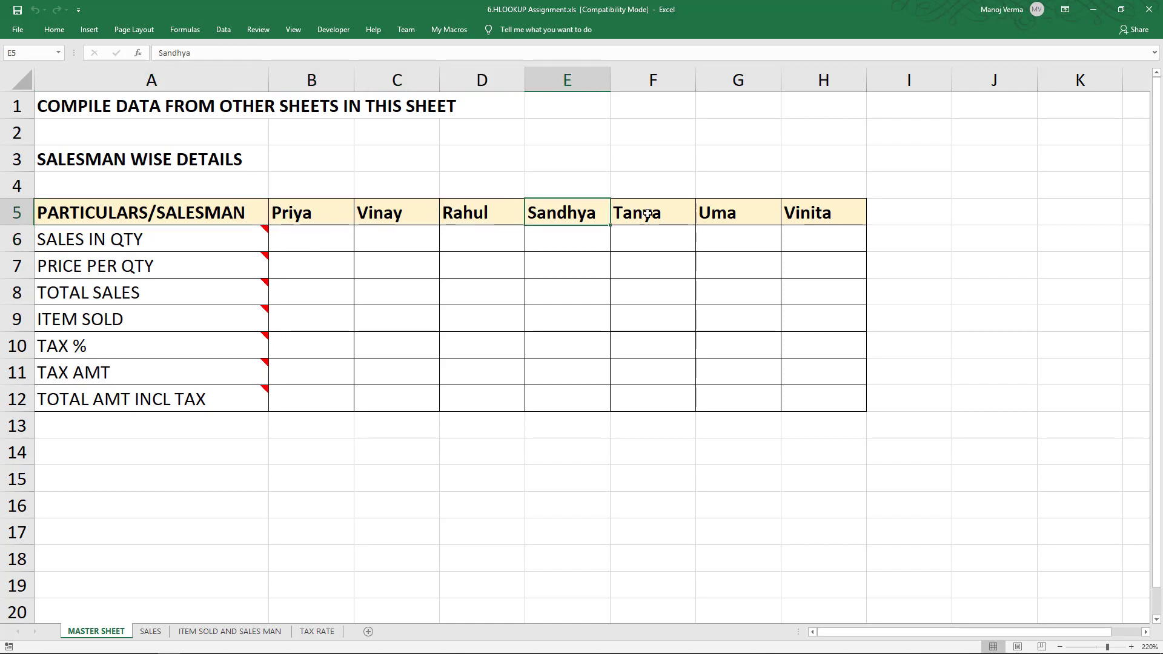
{"action": "left_click", "coordinate": [315, 241]}
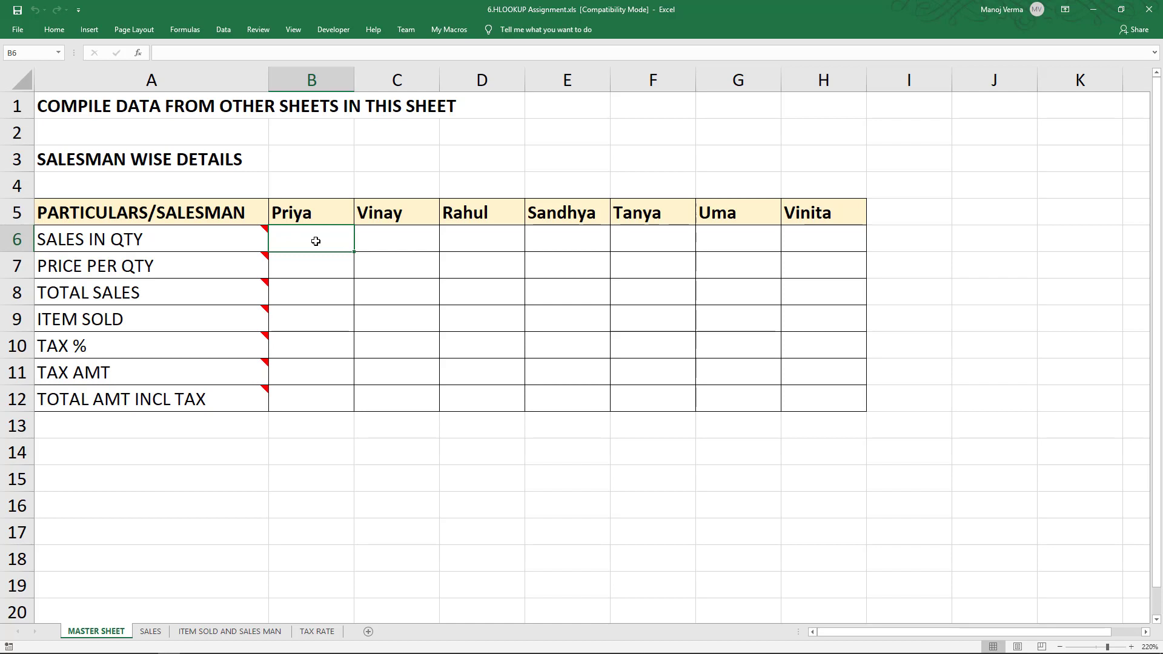
{"action": "mouse_move", "coordinate": [255, 241]}
{"action": "type", "text": "=hlo"}
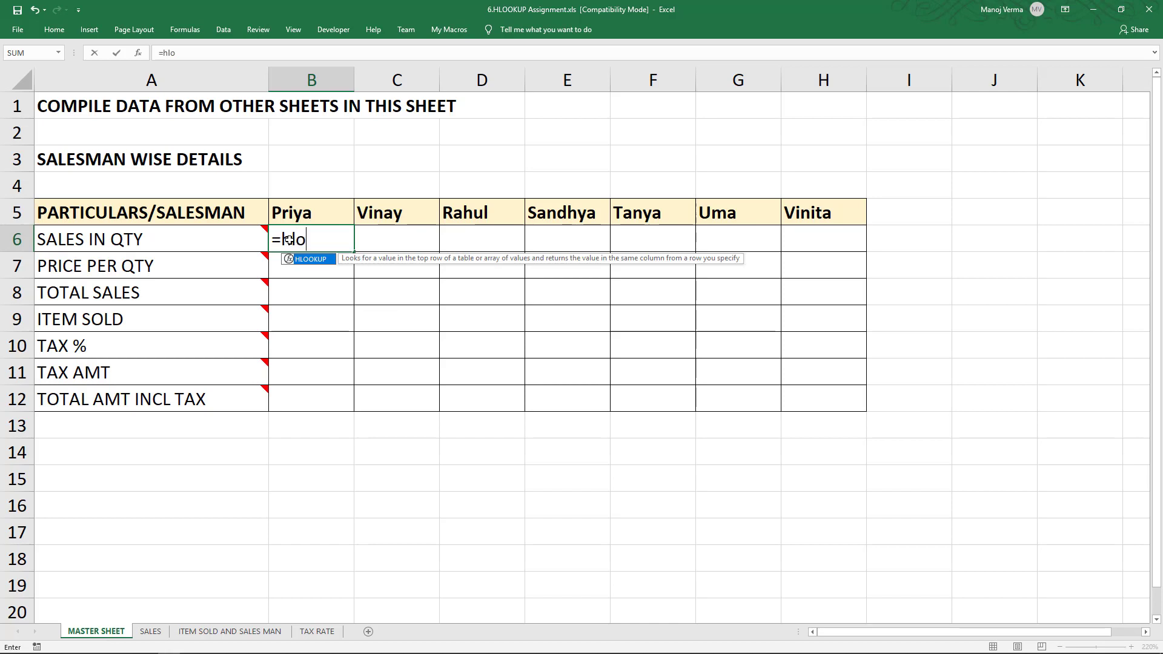
{"action": "key", "text": "Tab"}
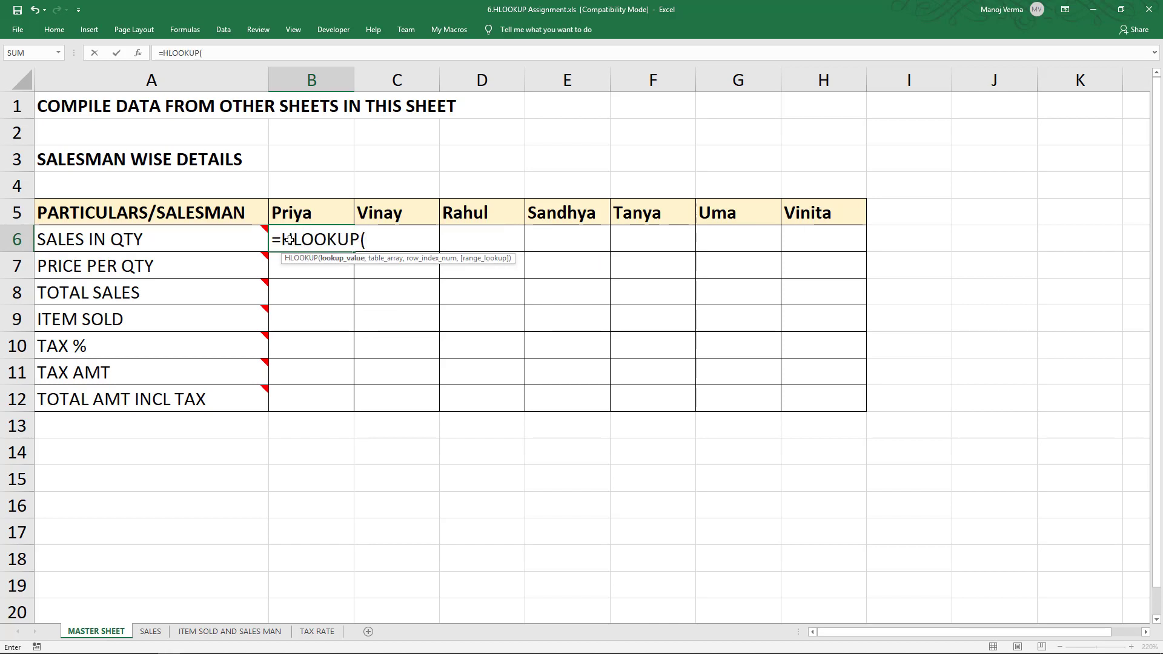
{"action": "left_click", "coordinate": [329, 210]}
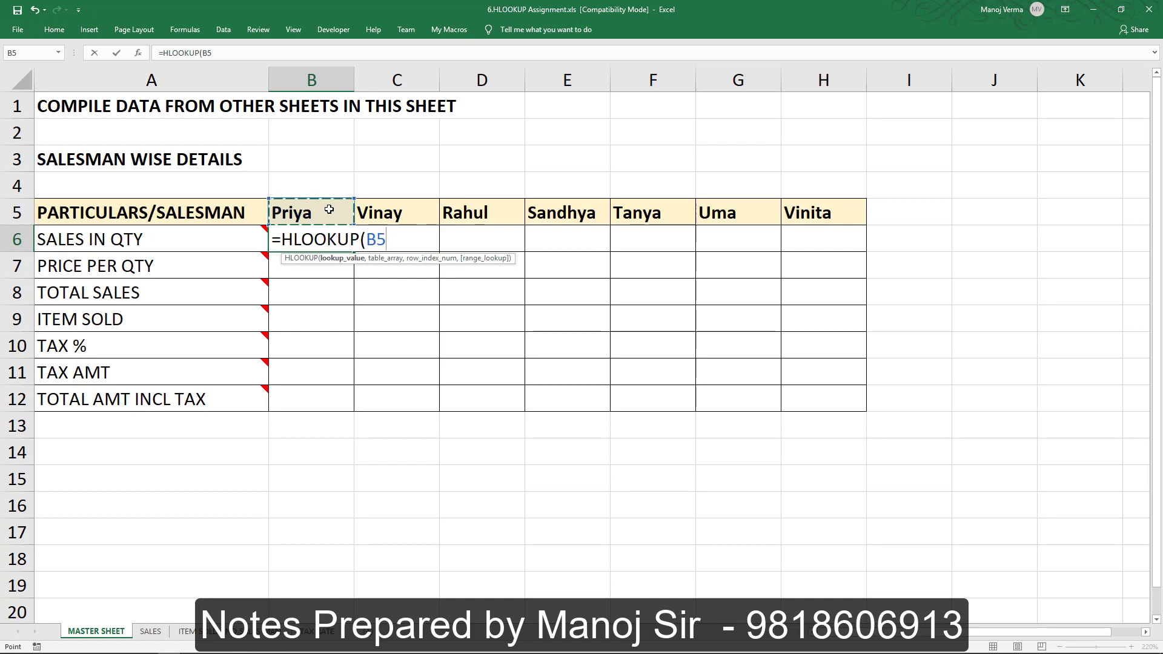
{"action": "type", "text": ","}
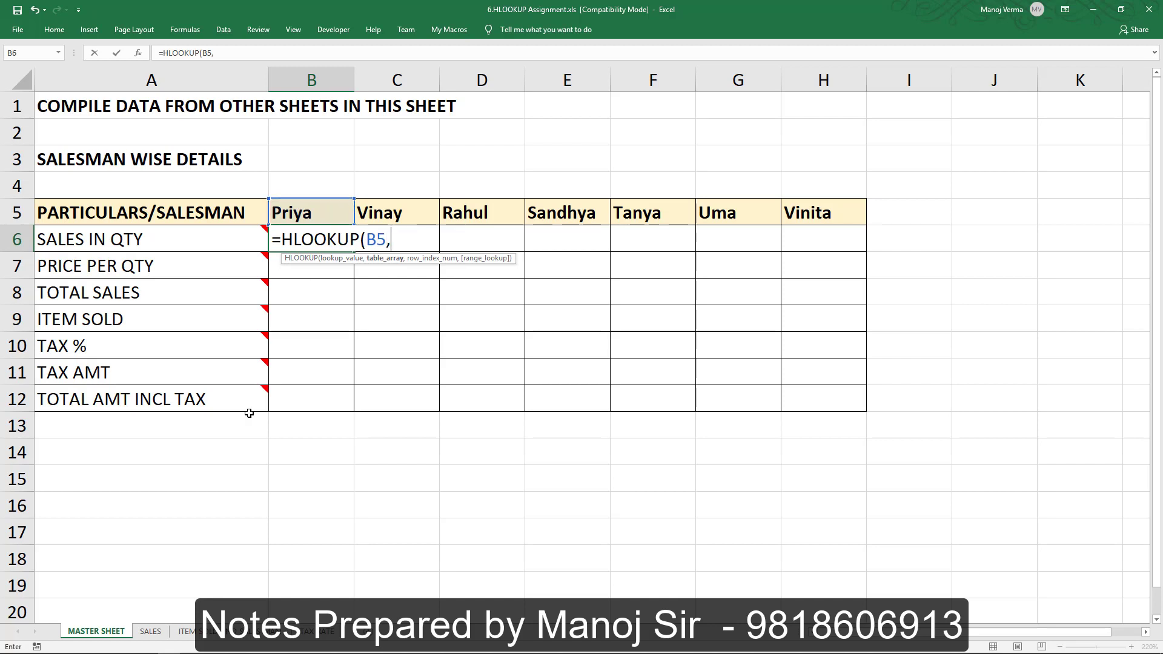
- Set the table array to SALES!$B$3:$I$8 as an absolute reference
{"action": "left_click", "coordinate": [150, 631]}
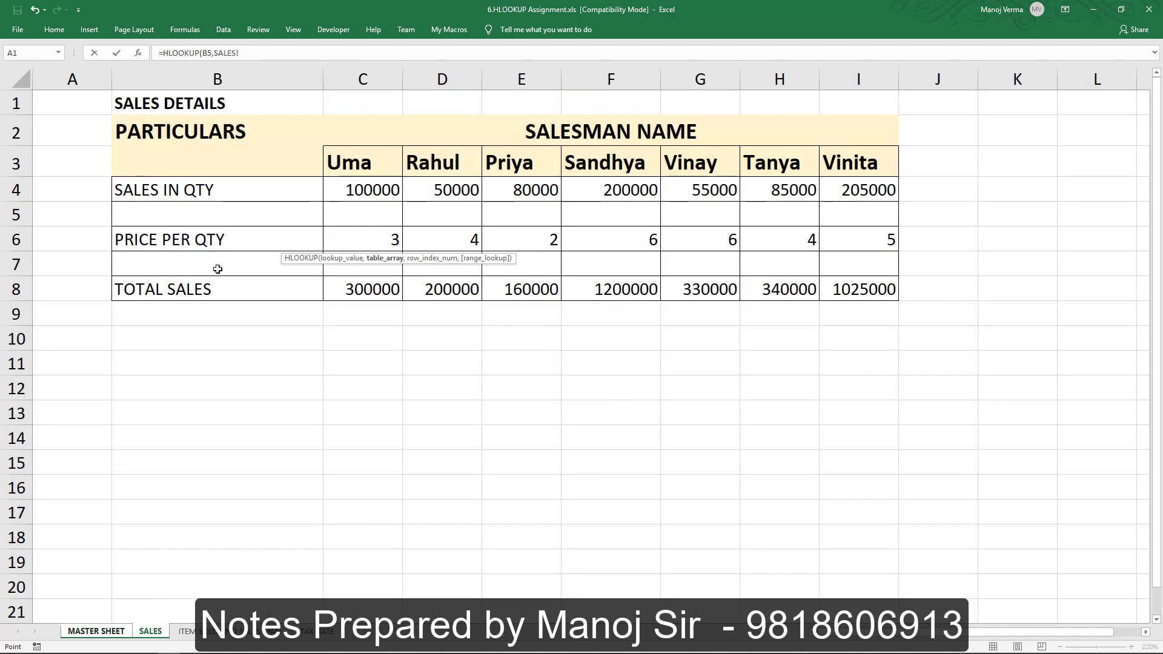
{"action": "left_click_drag", "start_coordinate": [219, 161], "coordinate": [846, 289]}
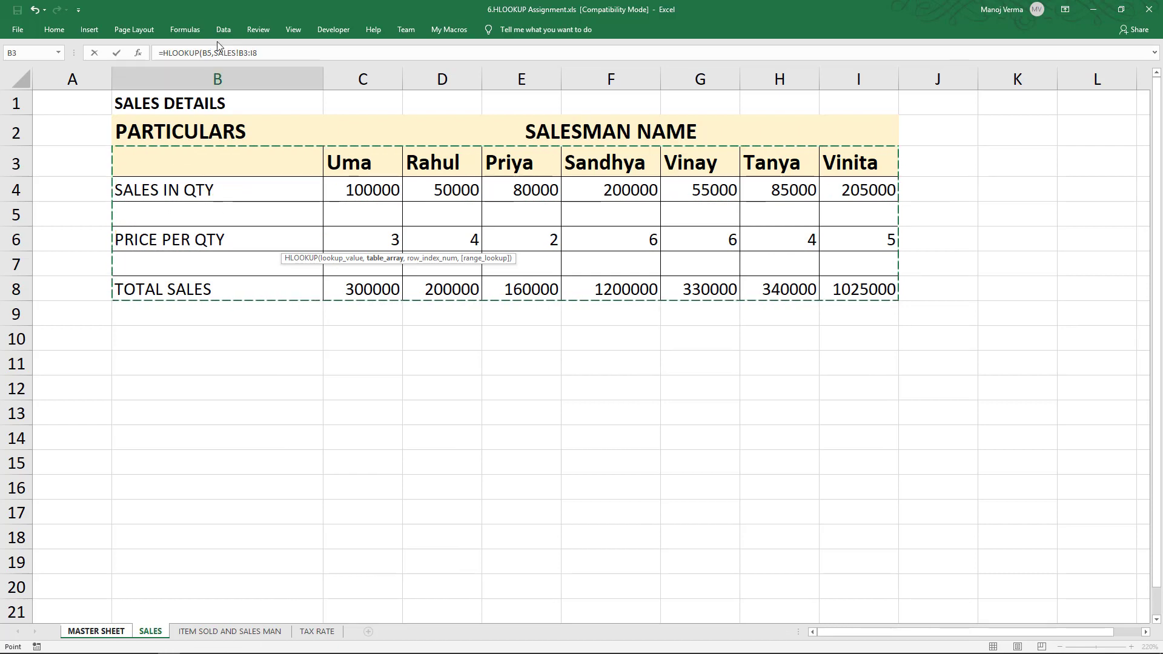
{"action": "left_click_drag", "start_coordinate": [215, 53], "coordinate": [266, 52]}
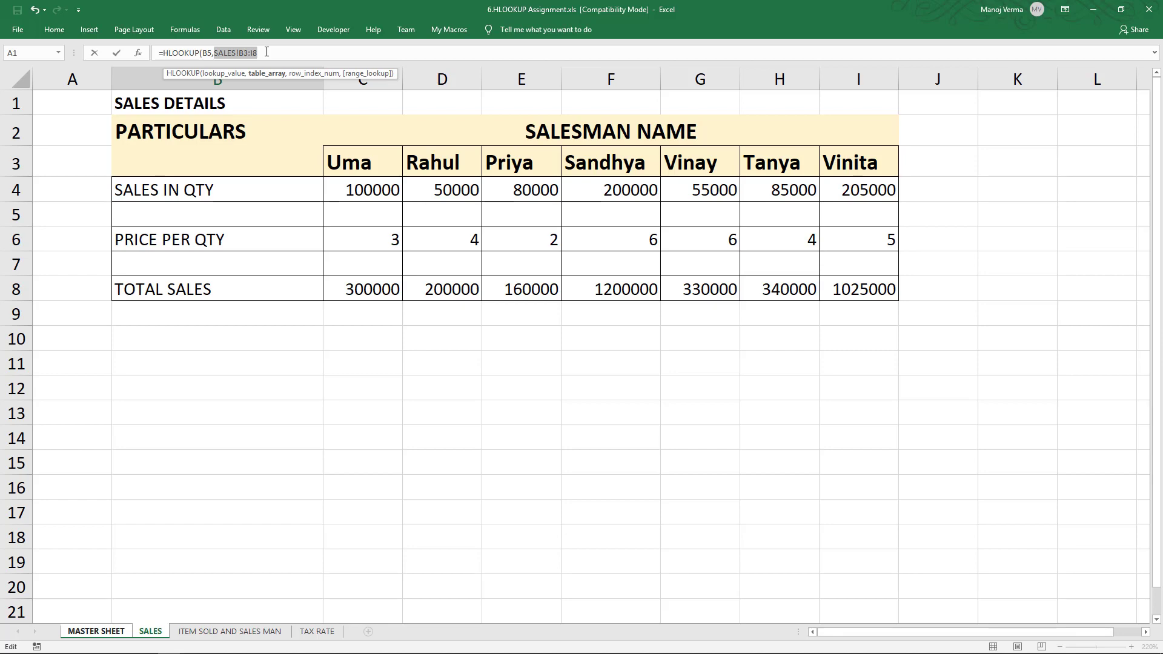
{"action": "key", "text": "F4"}
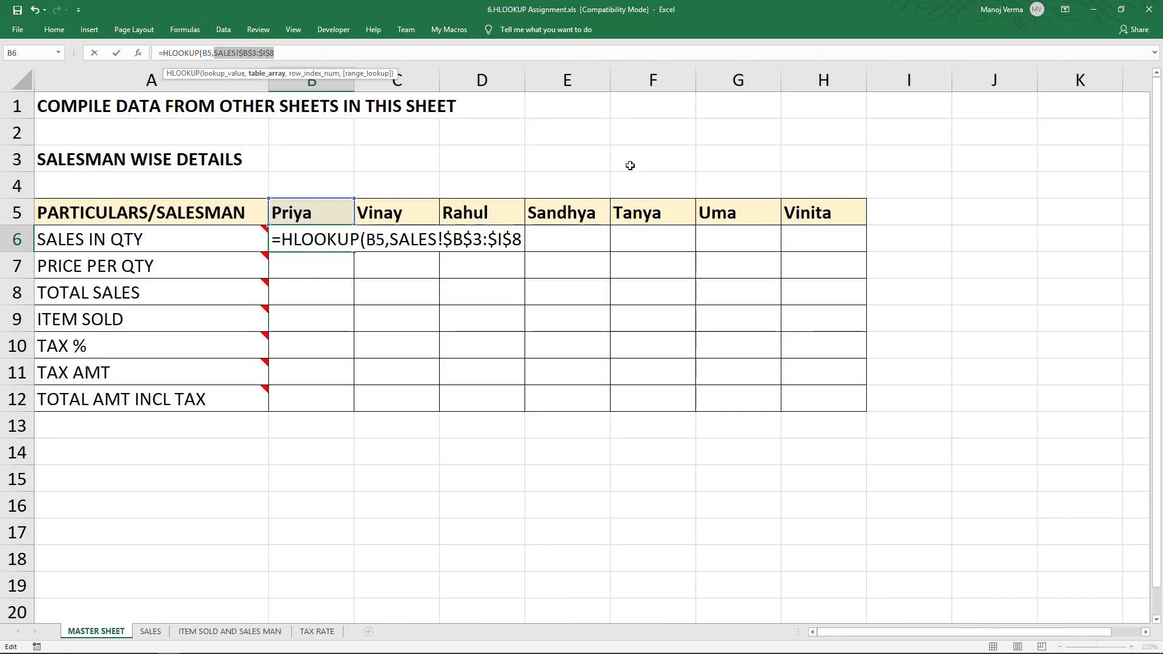
{"action": "left_click", "coordinate": [458, 58]}
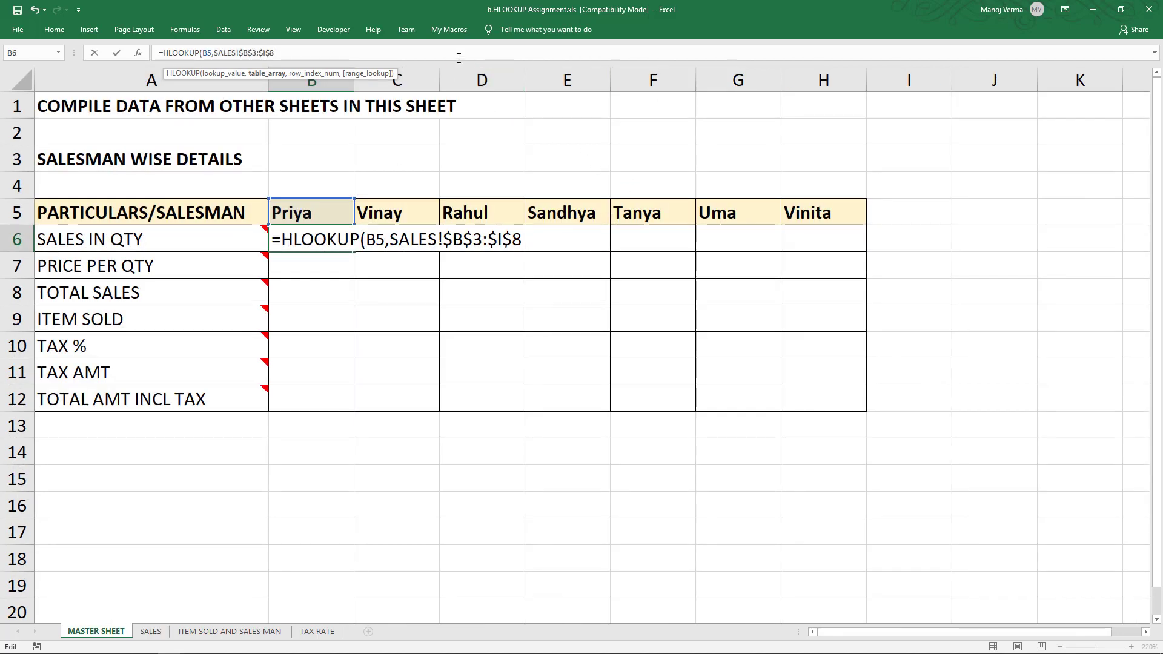
- Complete the formula with row index 2 and exact match 0, and enter it
{"action": "type", "text": ",2"}
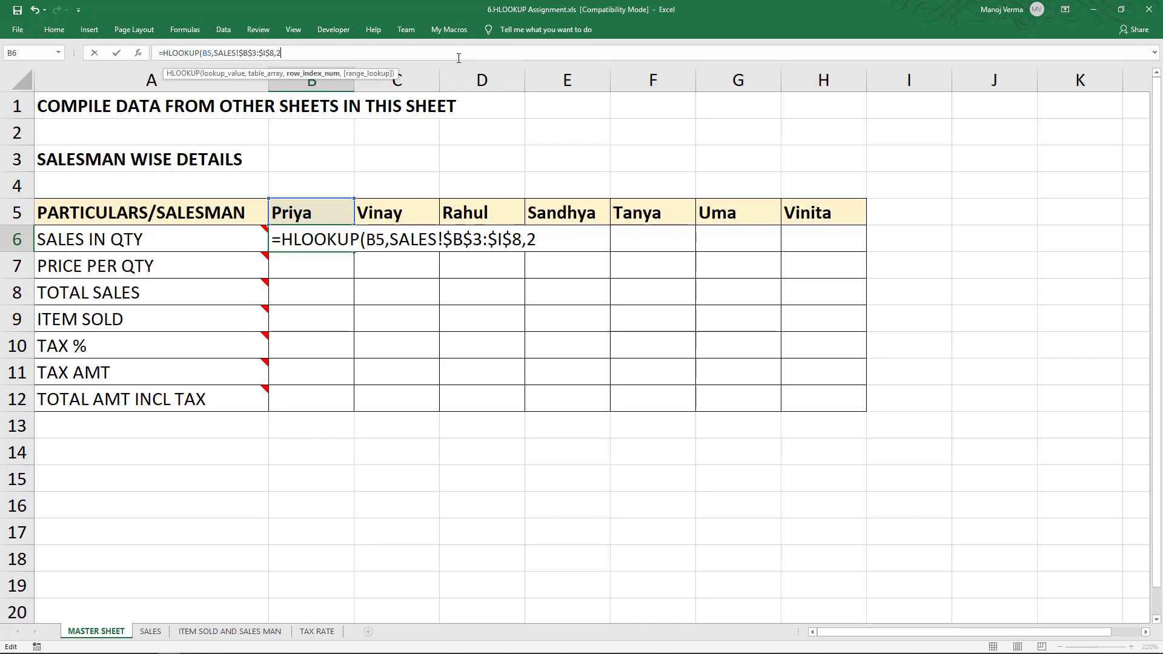
{"action": "type", "text": ","}
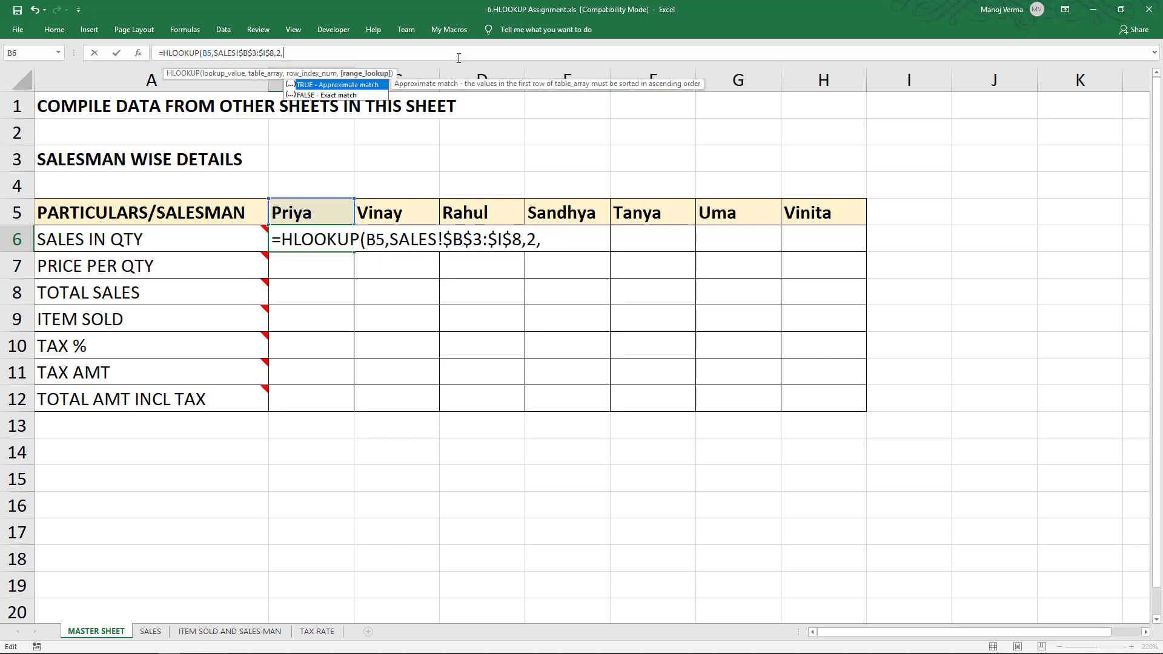
{"action": "type", "text": "0)"}
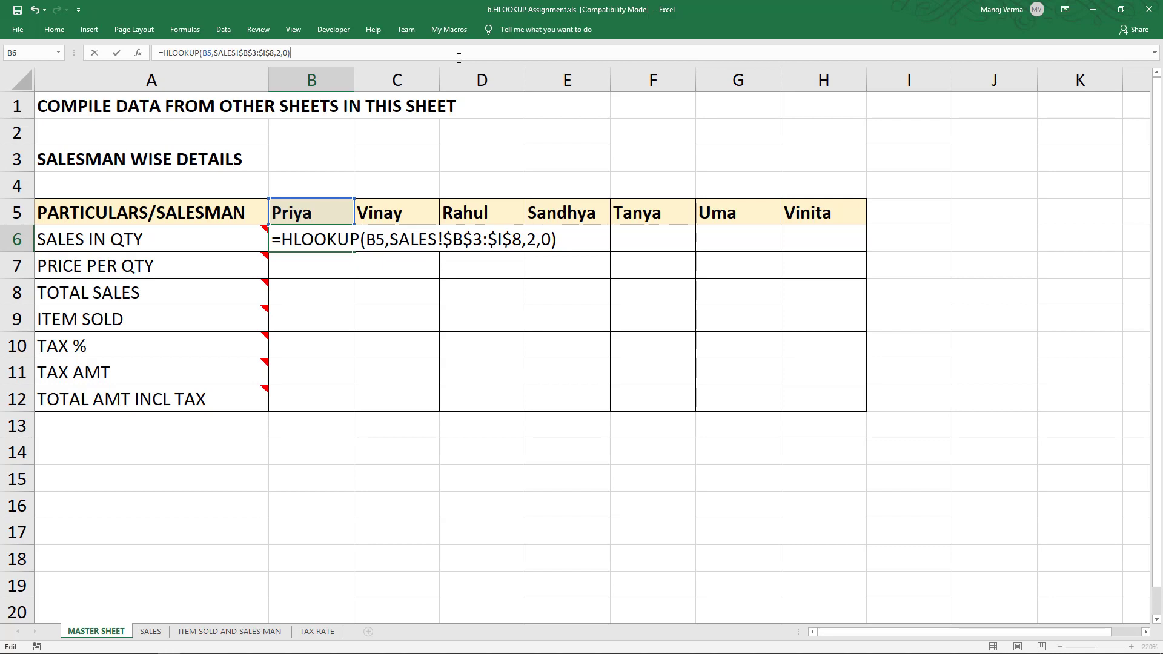
{"action": "key", "text": "Return"}
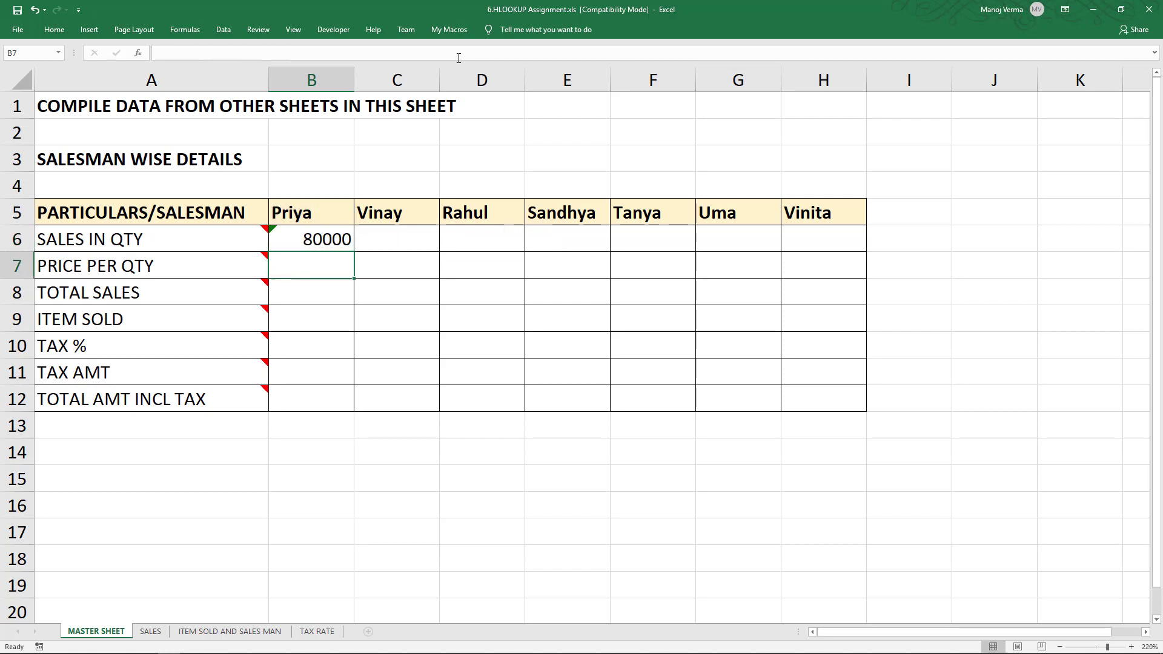
- Copy the B6 formula across row 6 through H6 for all salesmen
{"action": "left_click", "coordinate": [339, 238]}
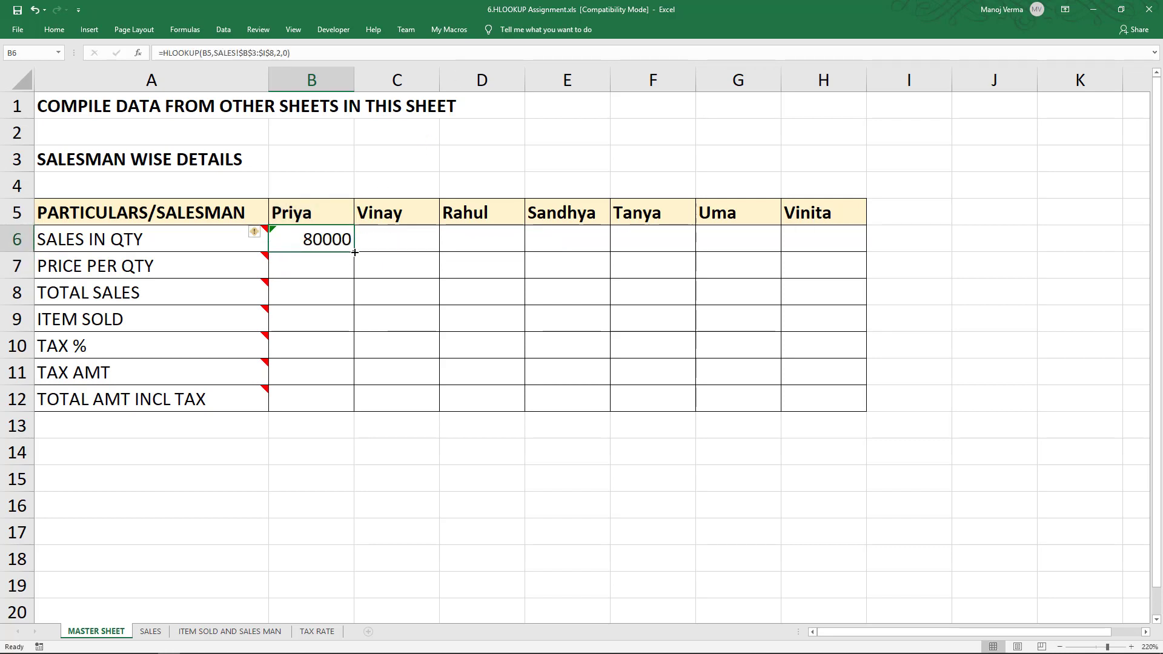
{"action": "left_click_drag", "start_coordinate": [354, 252], "coordinate": [814, 241]}
{"action": "left_click", "coordinate": [774, 240]}
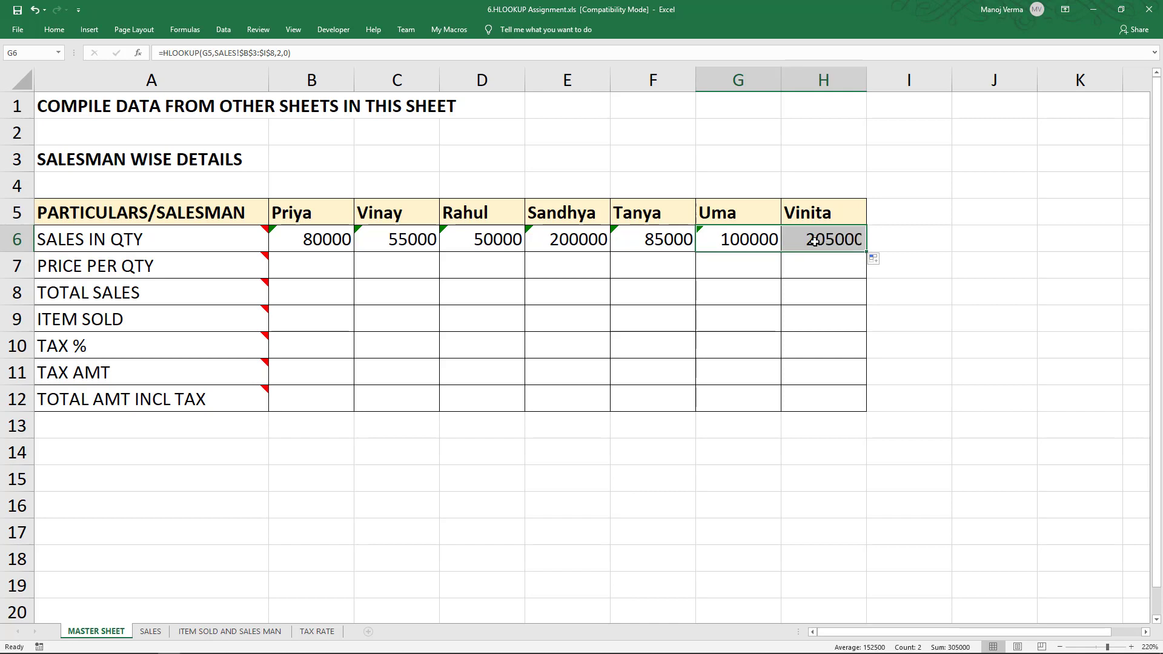
{"action": "left_click", "coordinate": [814, 241]}
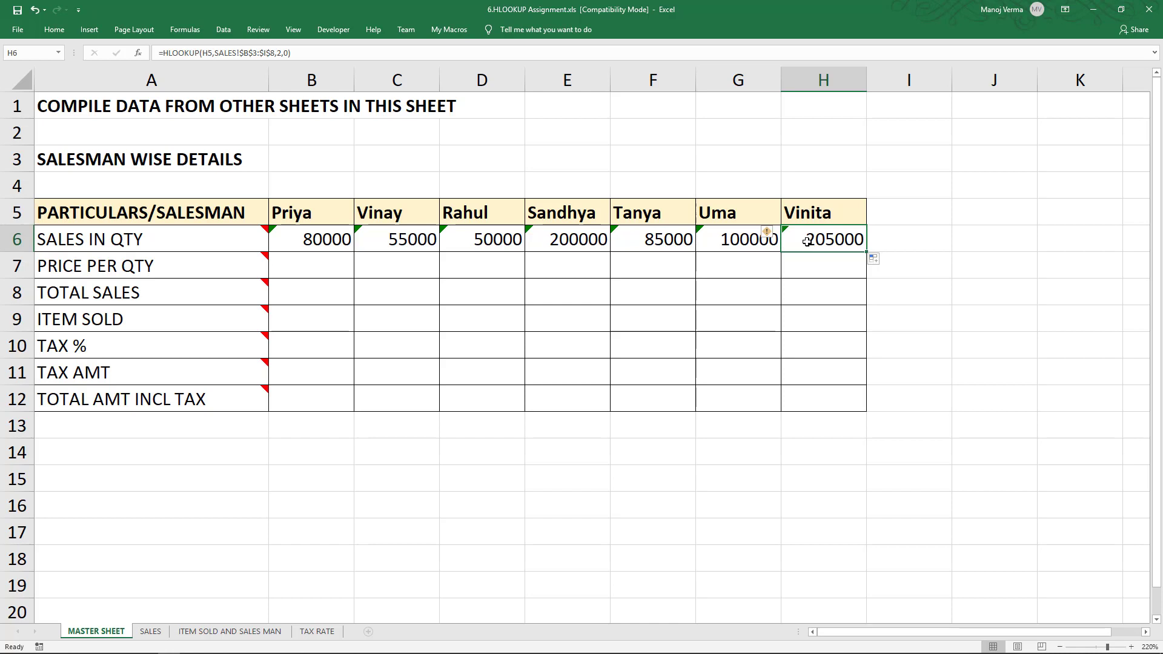
- Compare Sandhya's sales quantity result with the figure on the SALES sheet
{"action": "key", "text": "ctrl+Left"}
{"action": "key", "text": "Right"}
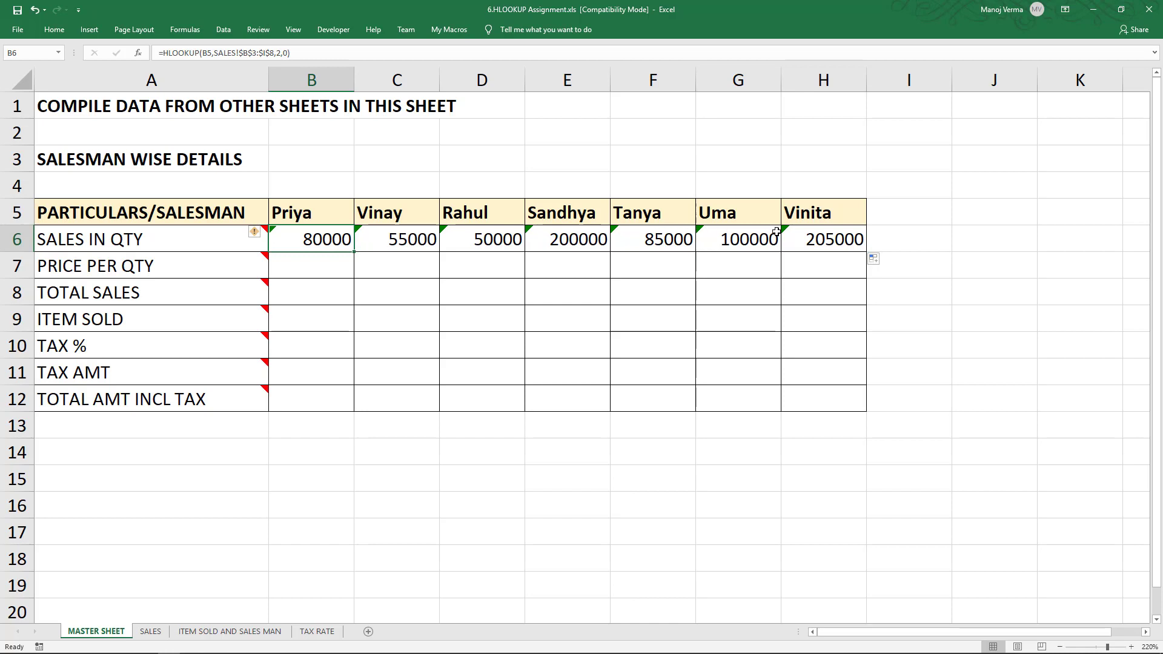
{"action": "left_click", "coordinate": [562, 236]}
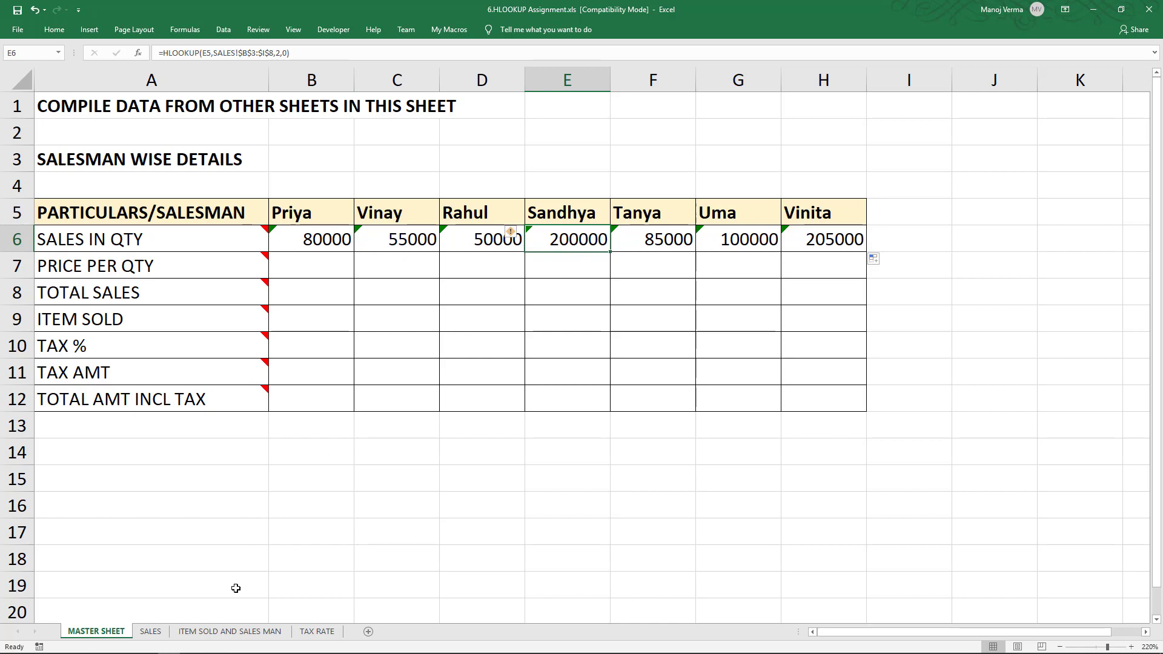
{"action": "left_click", "coordinate": [154, 631]}
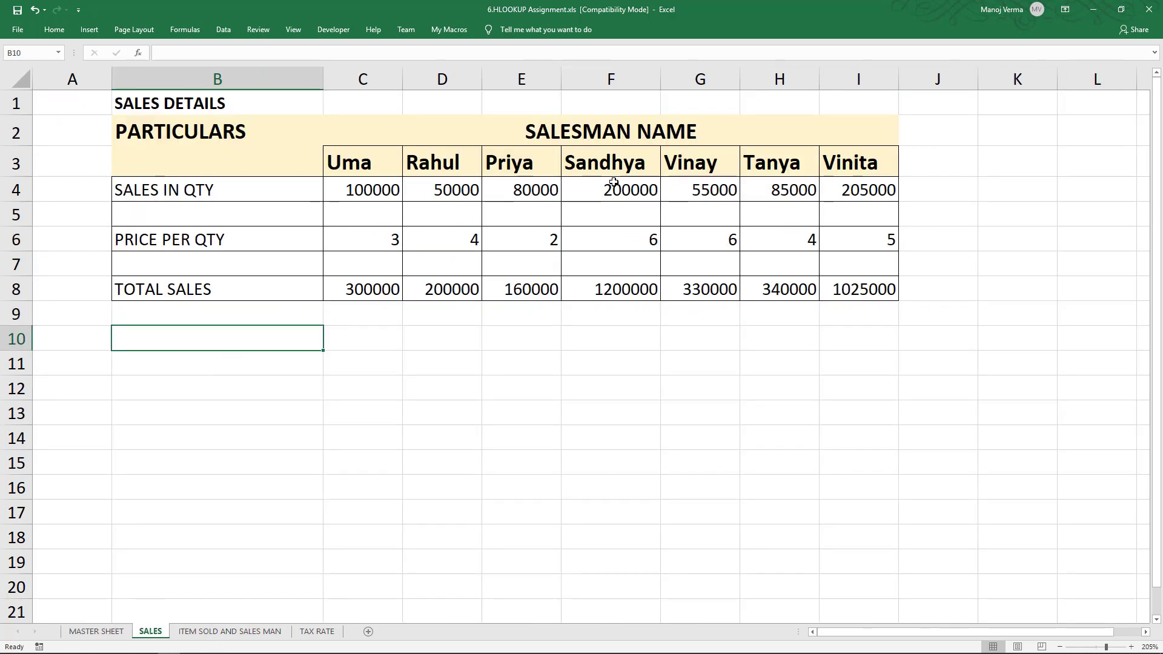
{"action": "left_click", "coordinate": [633, 189]}
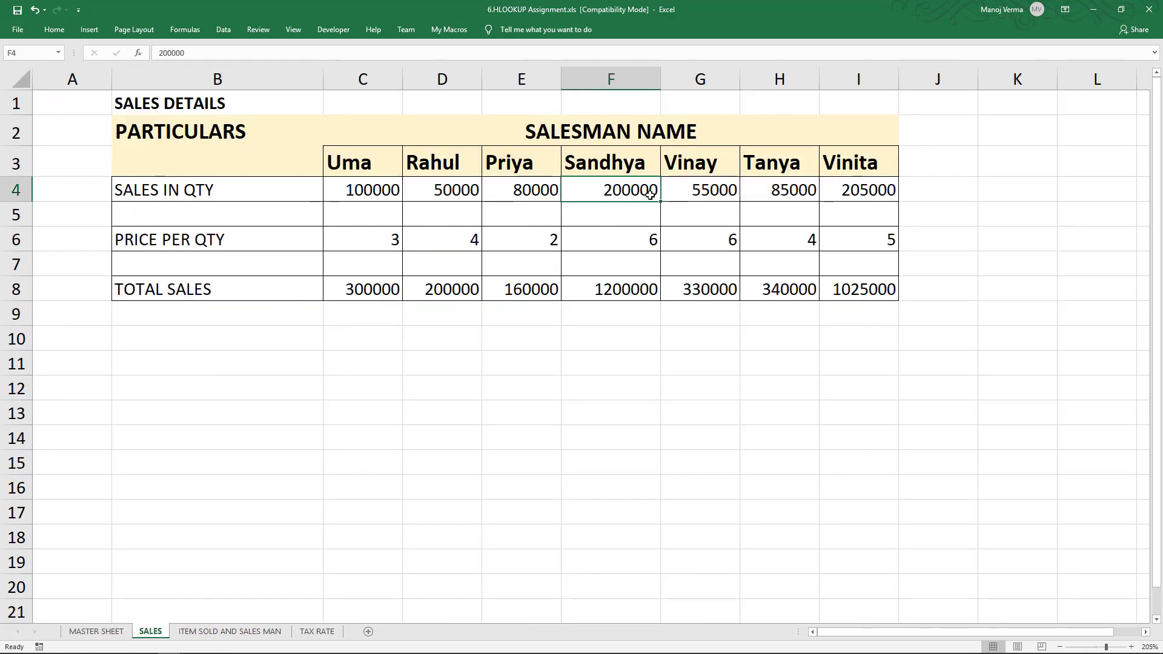
{"action": "left_click", "coordinate": [95, 632]}
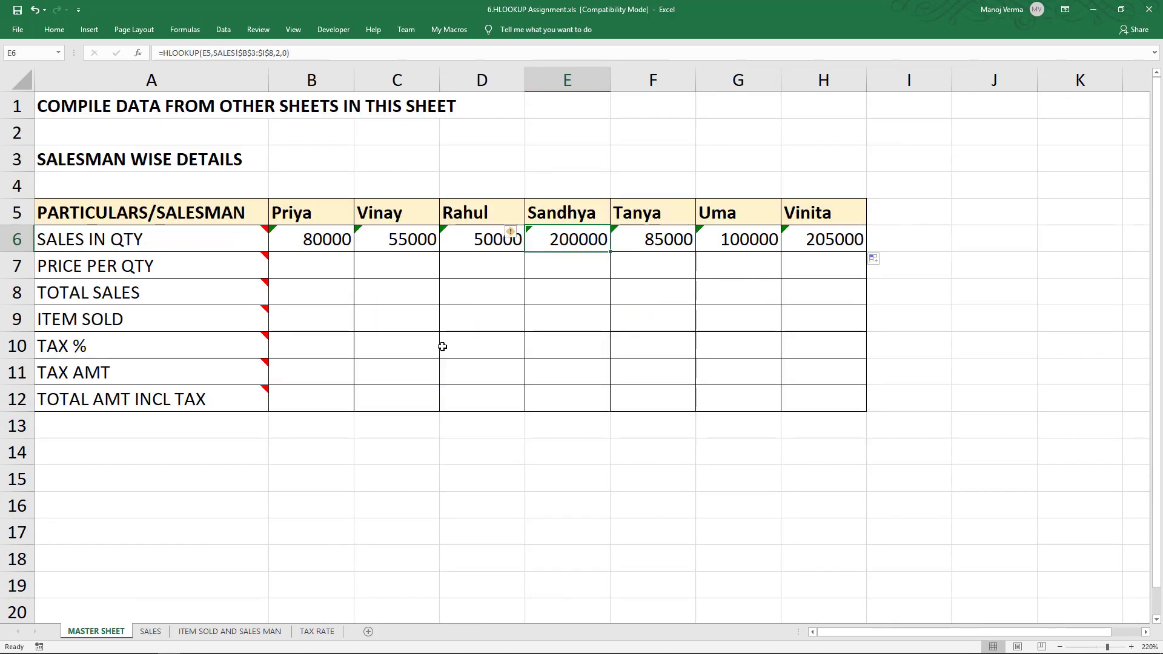
- In B7, start an HLOOKUP formula using B5 as the lookup value
{"action": "left_click", "coordinate": [326, 262]}
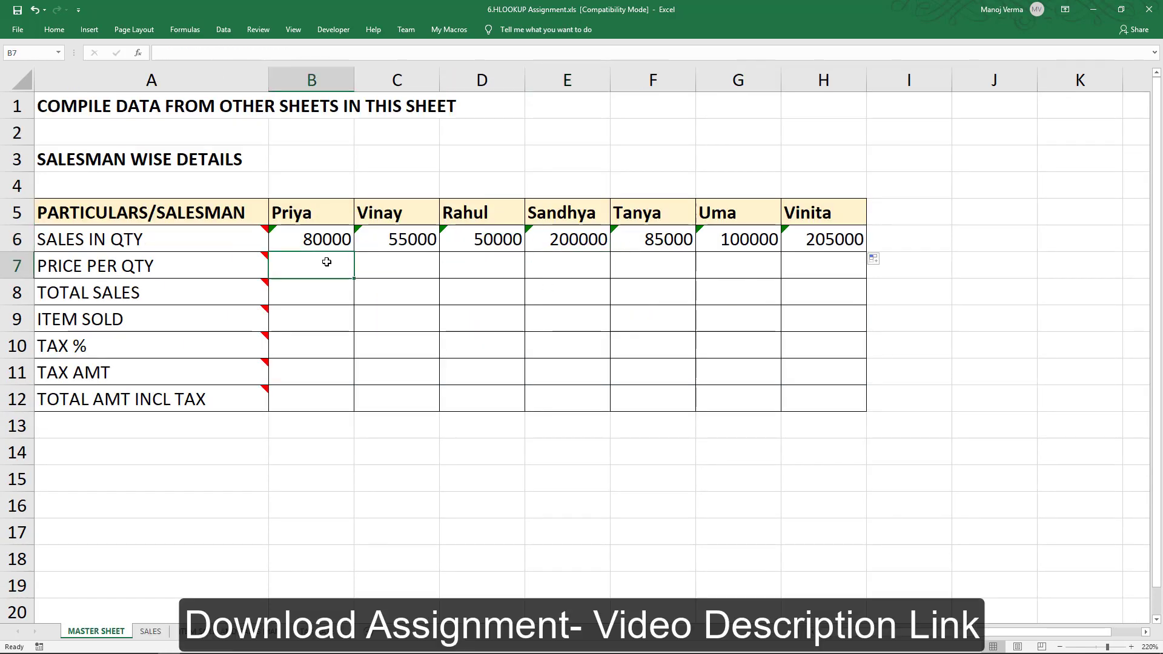
{"action": "type", "text": "=HLOOKUP("}
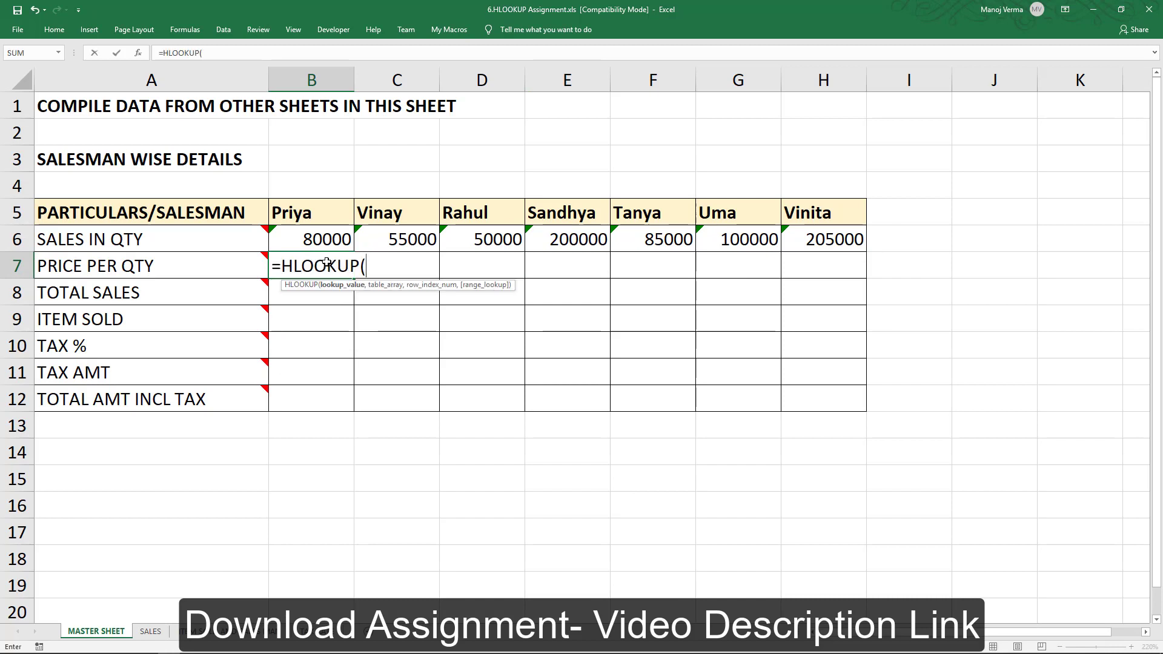
{"action": "left_click", "coordinate": [327, 212]}
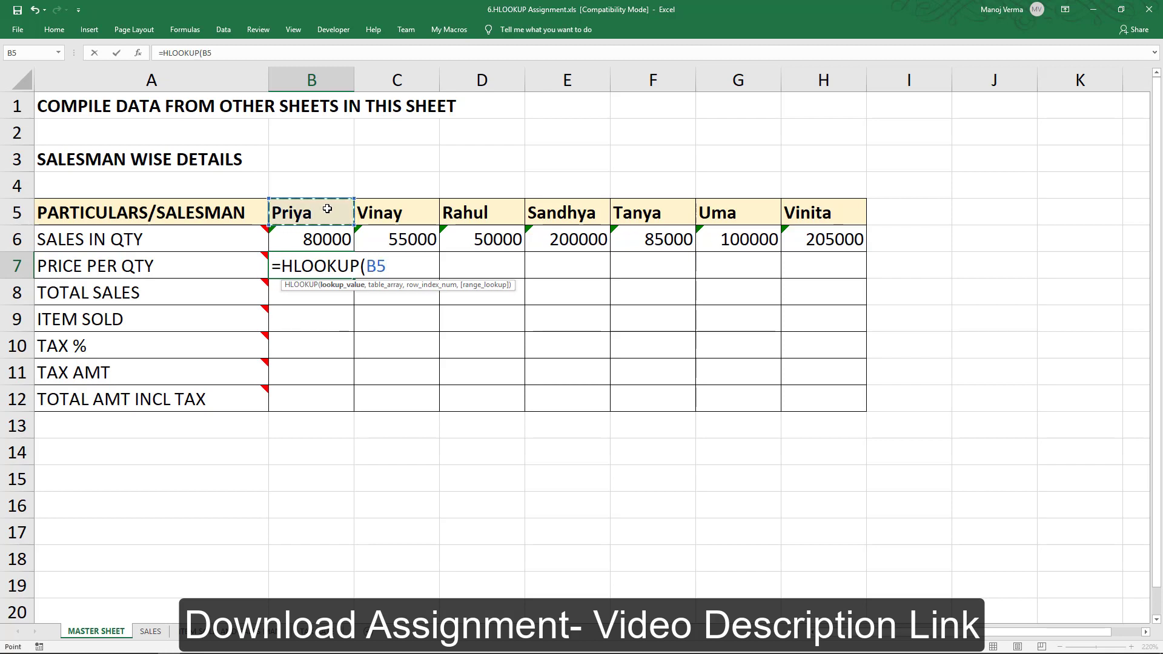
{"action": "type", "text": ","}
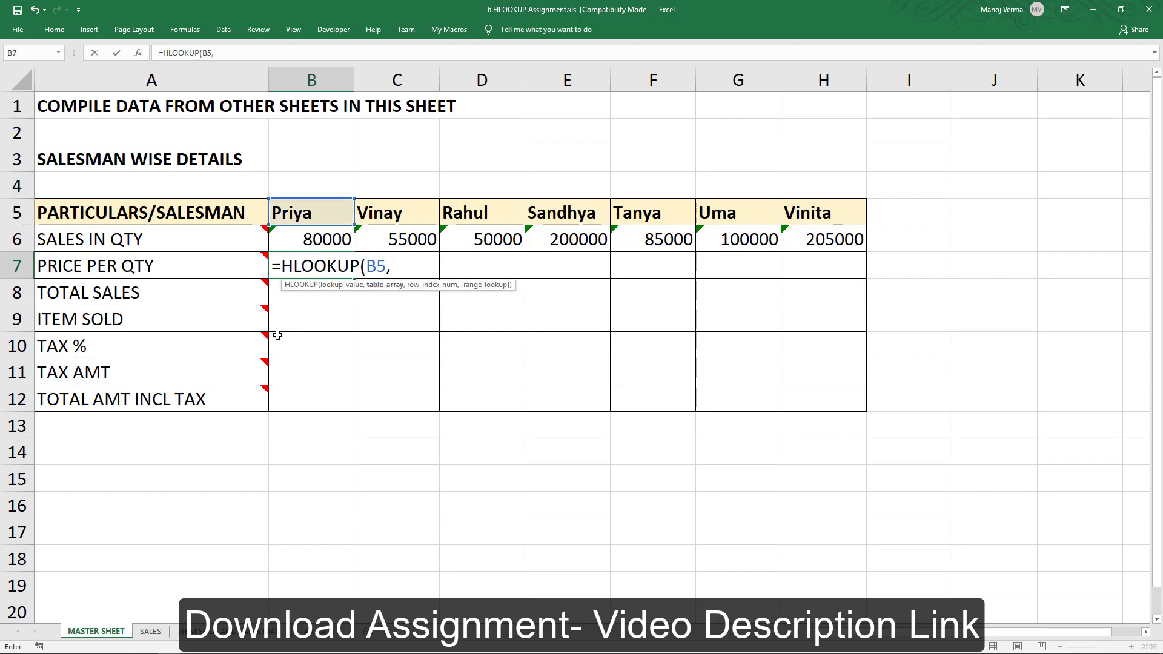
- Set the table array to SALES!$B$3:$I$8 as an absolute reference
{"action": "left_click", "coordinate": [150, 631]}
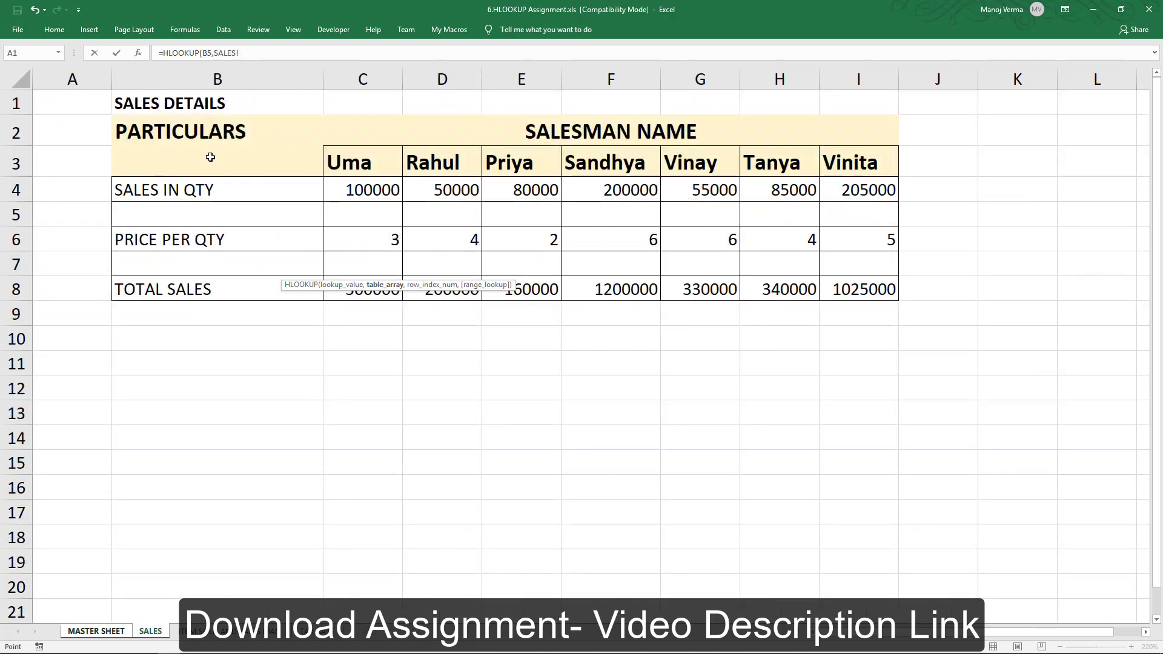
{"action": "left_click_drag", "start_coordinate": [212, 160], "coordinate": [843, 288]}
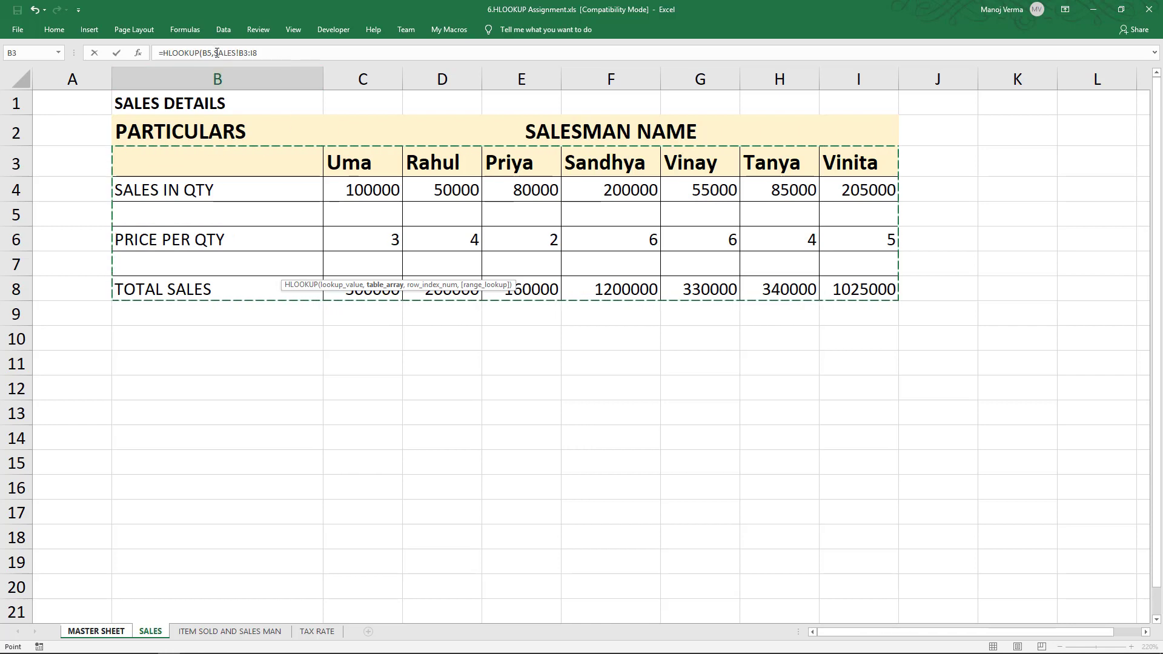
{"action": "left_click_drag", "start_coordinate": [213, 53], "coordinate": [278, 53]}
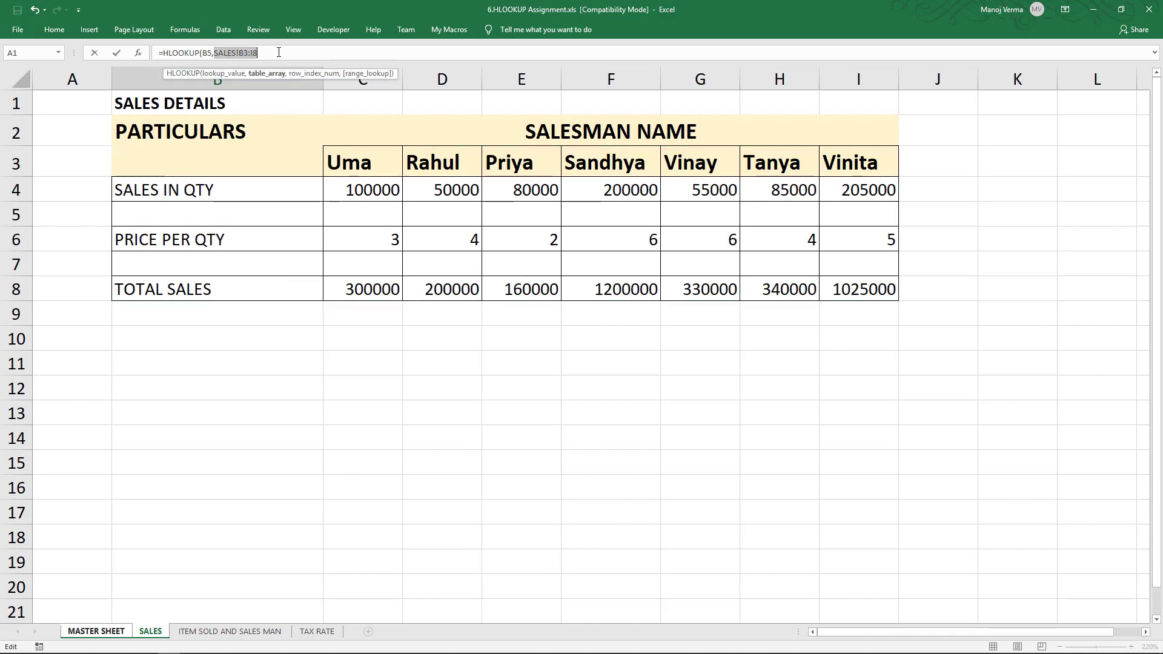
{"action": "key", "text": "F5"}
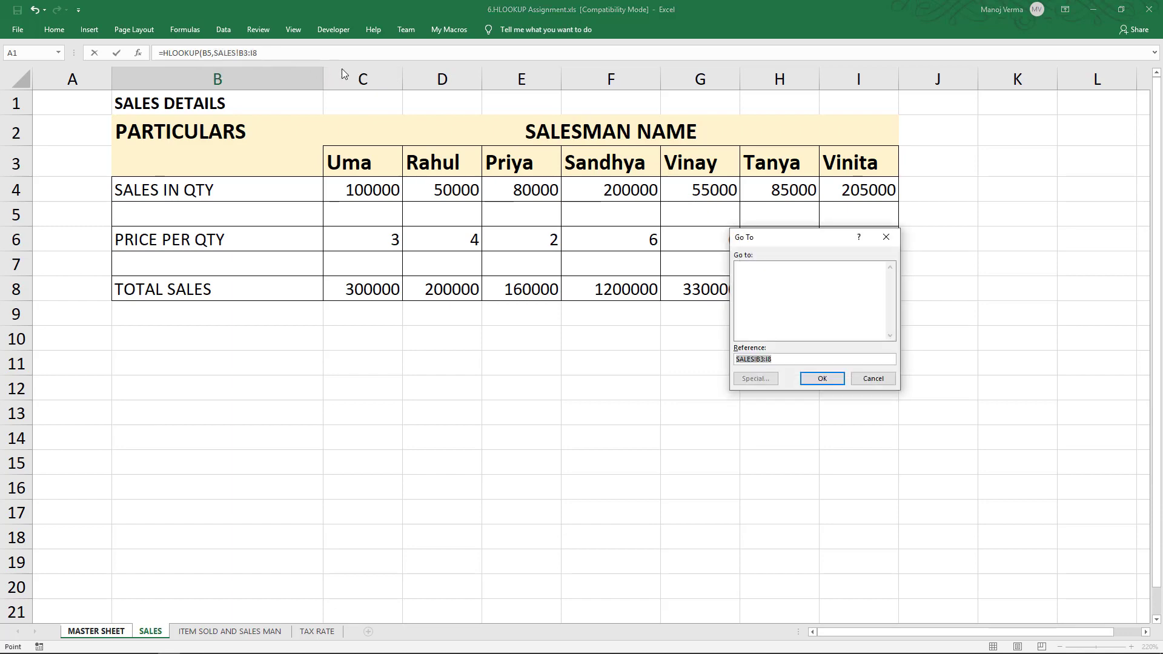
{"action": "left_click", "coordinate": [886, 385]}
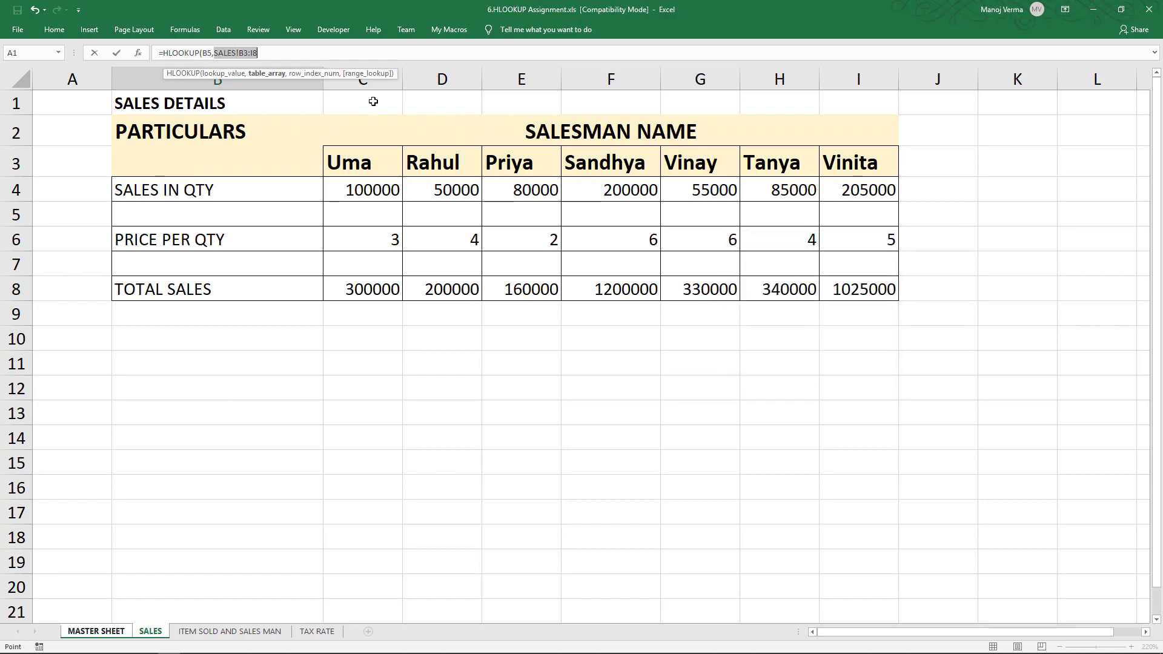
{"action": "key", "text": "F4"}
{"action": "left_click", "coordinate": [321, 55]}
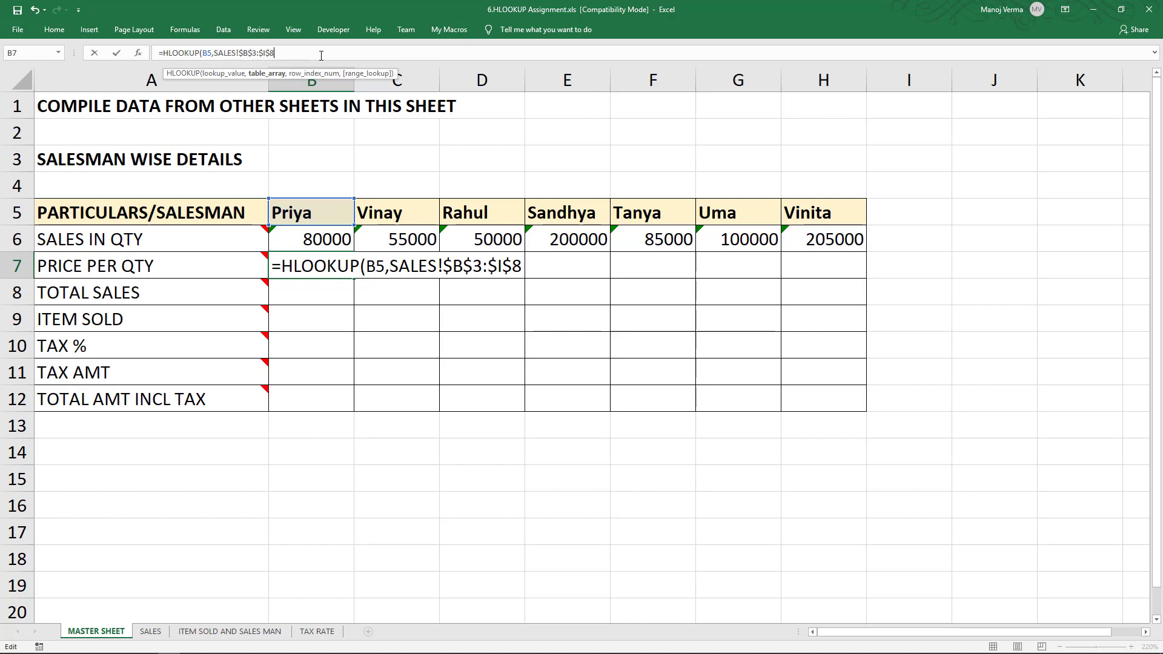
- Complete the B7 HLOOKUP with row index 4 and exact match 0, then copy it across row 7 through H7
{"action": "type", "text": ",4,"}
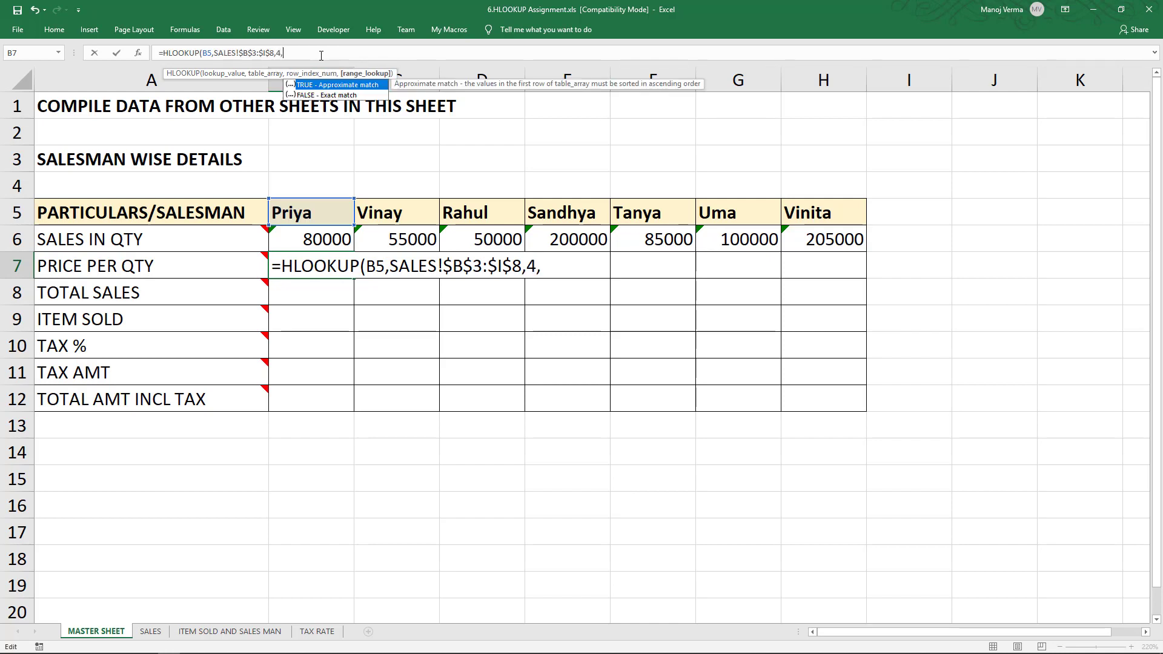
{"action": "type", "text": "0)"}
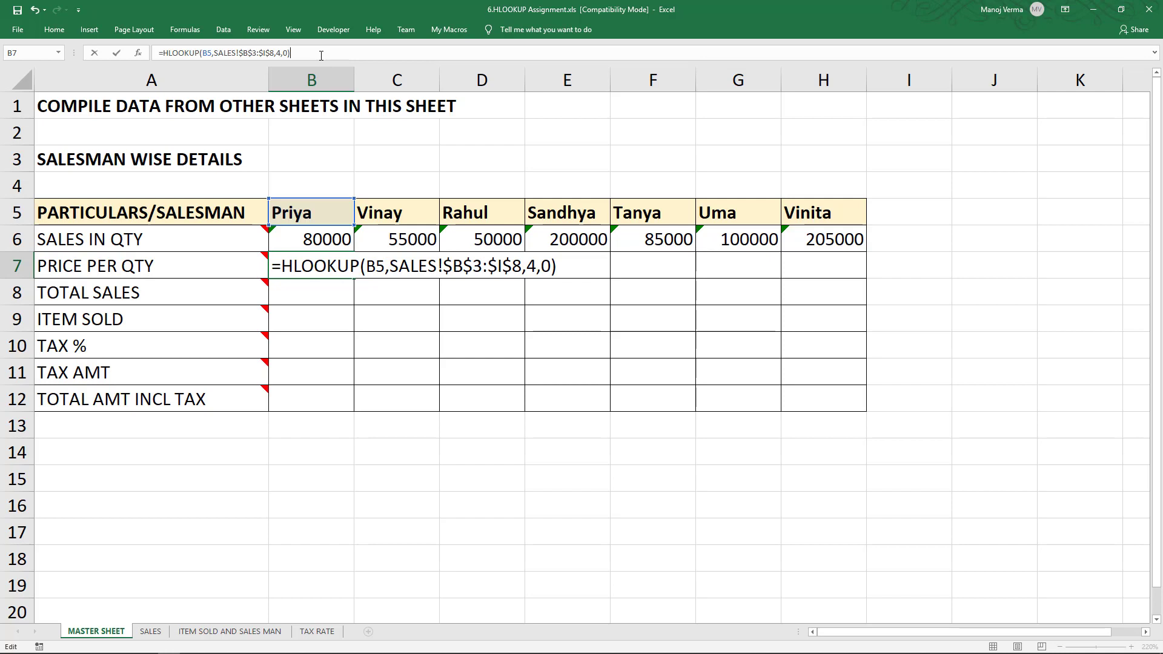
{"action": "key", "text": "Return"}
{"action": "key", "text": "Up"}
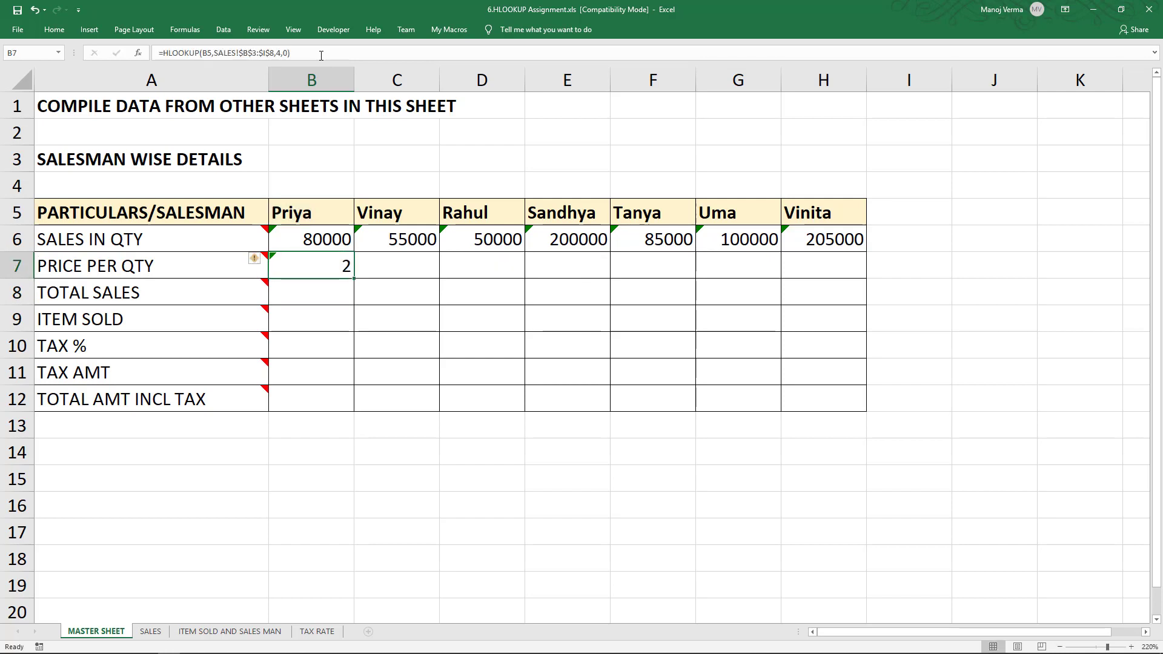
{"action": "left_click_drag", "start_coordinate": [354, 278], "coordinate": [825, 273]}
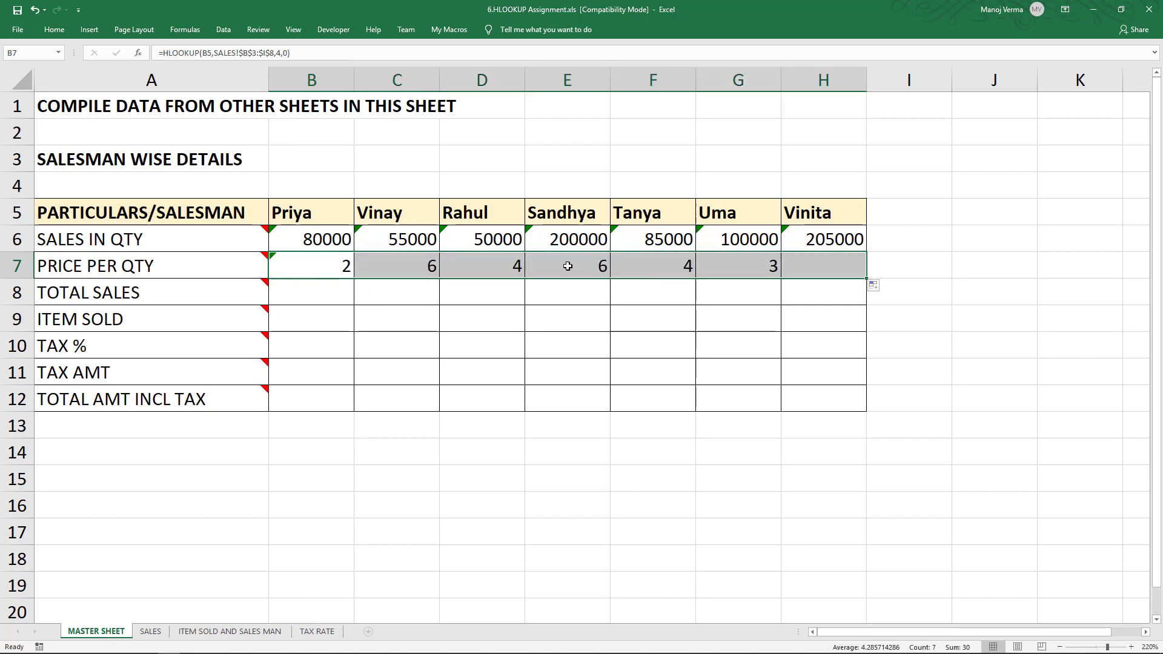
- Compare the price-per-quantity results with the PRICE PER QTY row on the SALES sheet
{"action": "left_click", "coordinate": [565, 265]}
{"action": "left_click", "coordinate": [671, 260]}
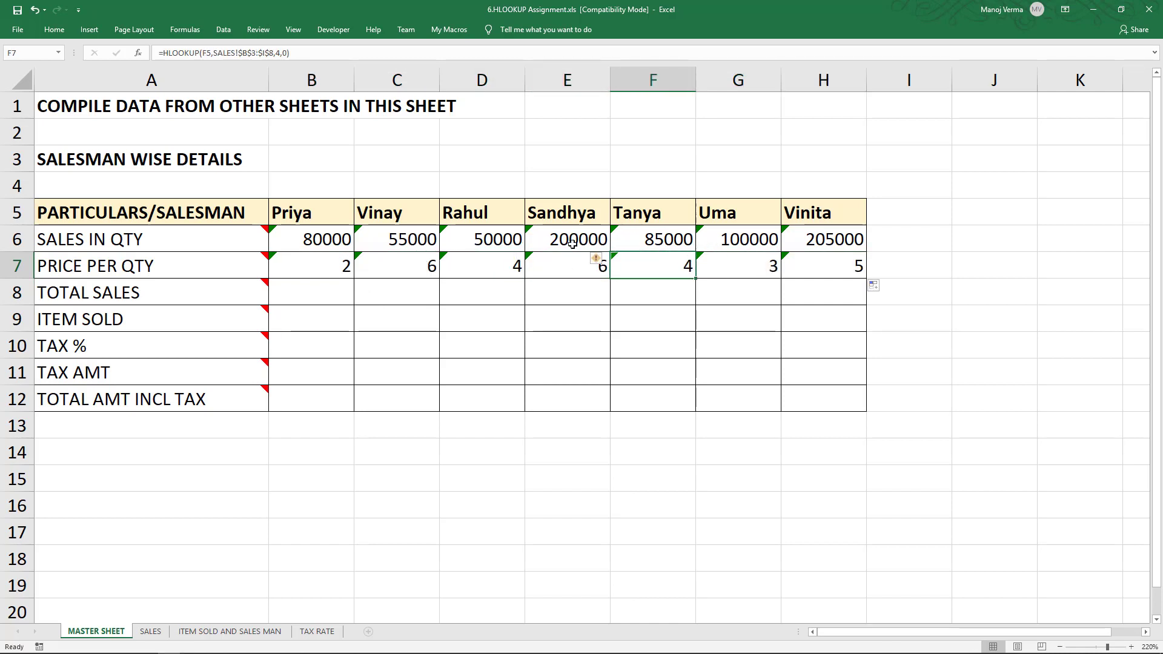
{"action": "left_click", "coordinate": [744, 213]}
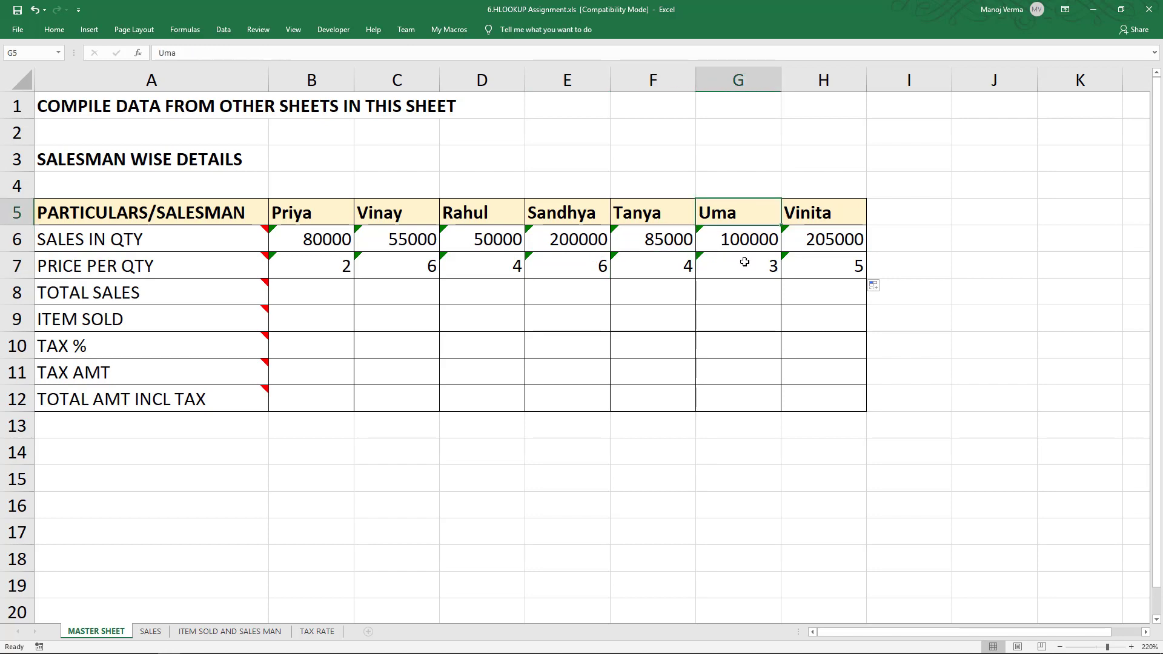
{"action": "left_click", "coordinate": [745, 262]}
{"action": "left_click", "coordinate": [150, 631]}
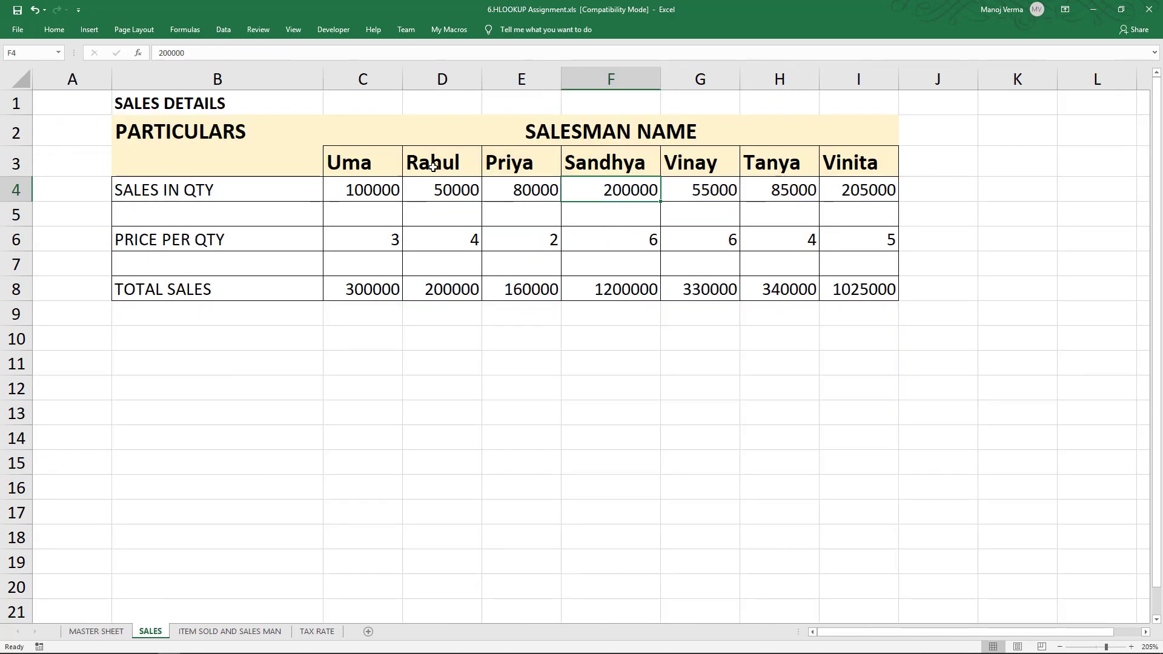
{"action": "left_click", "coordinate": [388, 167]}
{"action": "left_click", "coordinate": [372, 237]}
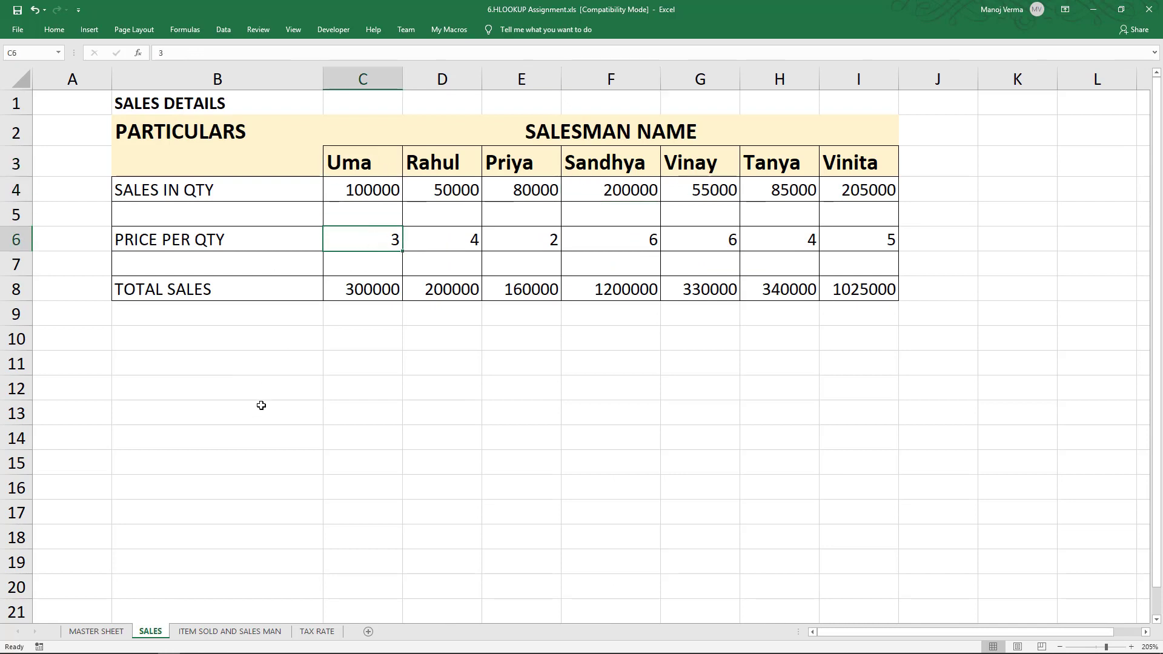
{"action": "key", "text": "ctrl+Page_Up"}
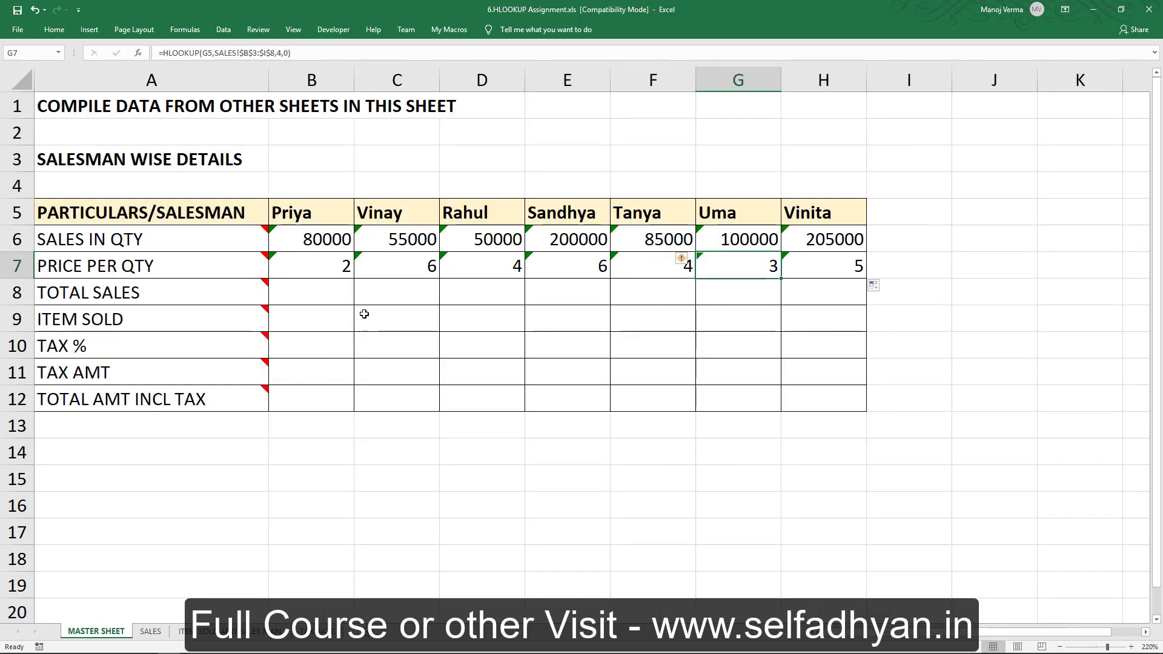
- Examine the TOTAL SALES row on the SALES sheet before returning to MASTER SHEET
{"action": "left_click", "coordinate": [322, 294]}
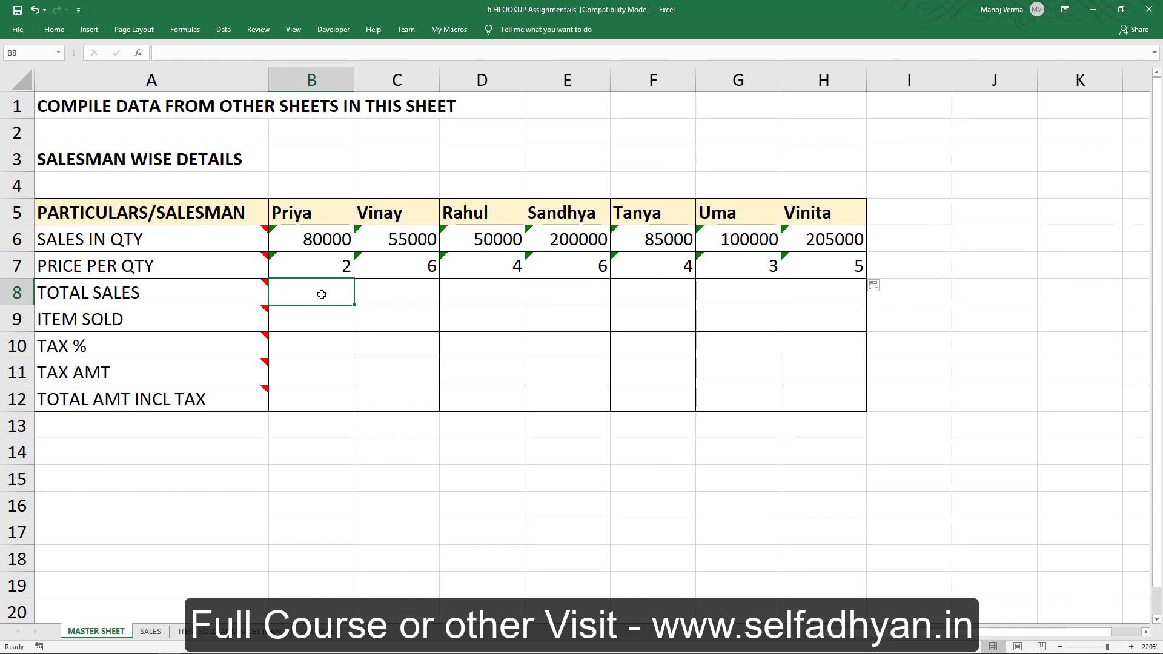
{"action": "key", "text": "ctrl+Page_Down"}
{"action": "left_click", "coordinate": [256, 294]}
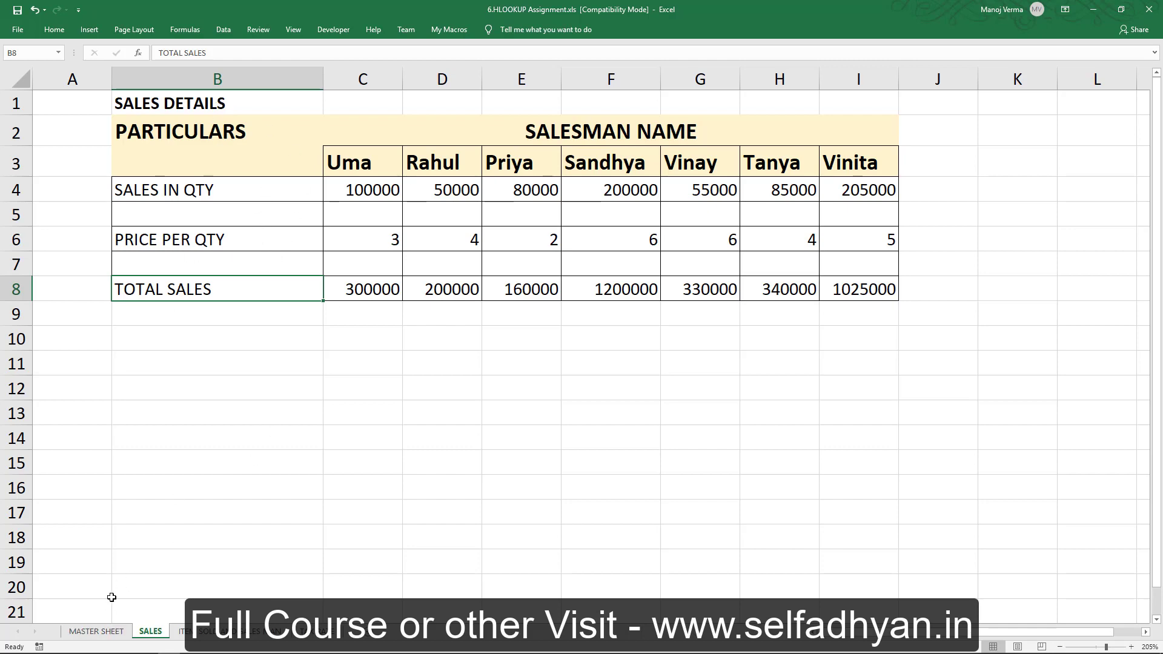
{"action": "left_click", "coordinate": [95, 631]}
{"action": "left_click", "coordinate": [310, 312]}
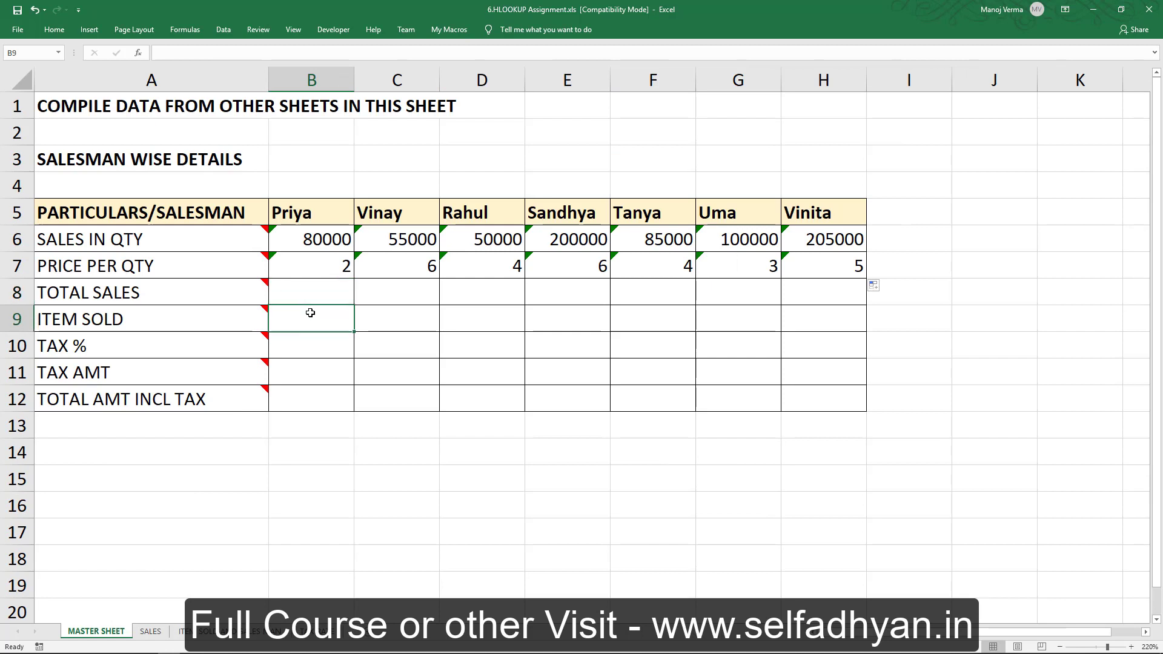
{"action": "mouse_move", "coordinate": [227, 313]}
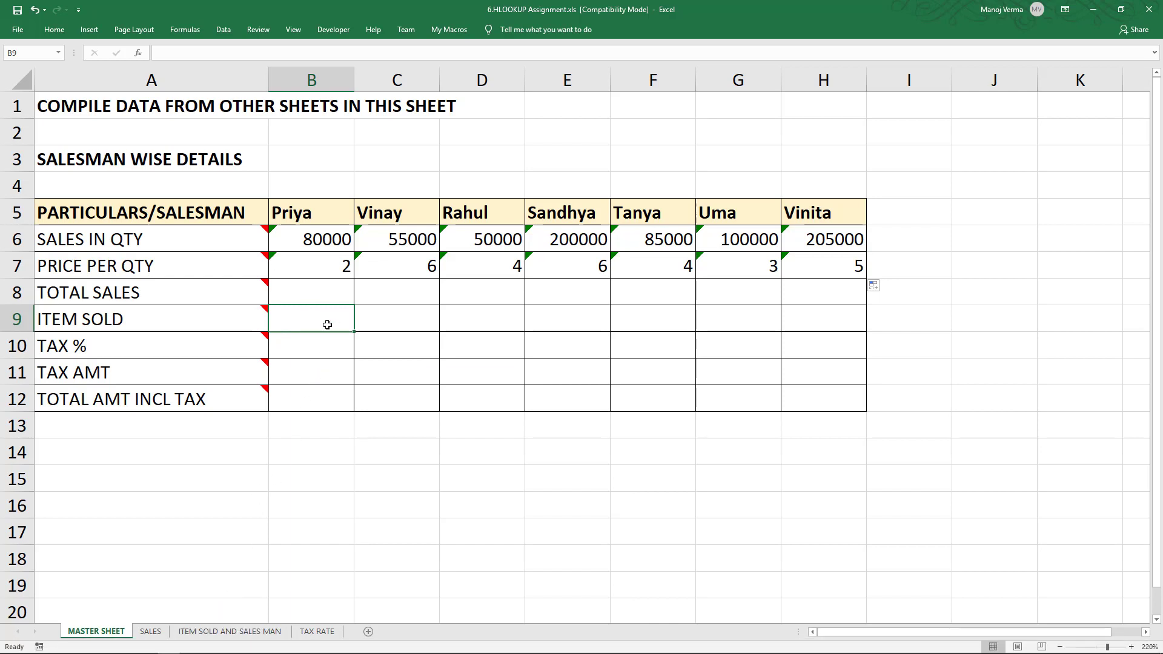
{"action": "type", "text": "=hl"}
{"action": "key", "text": "Tab"}
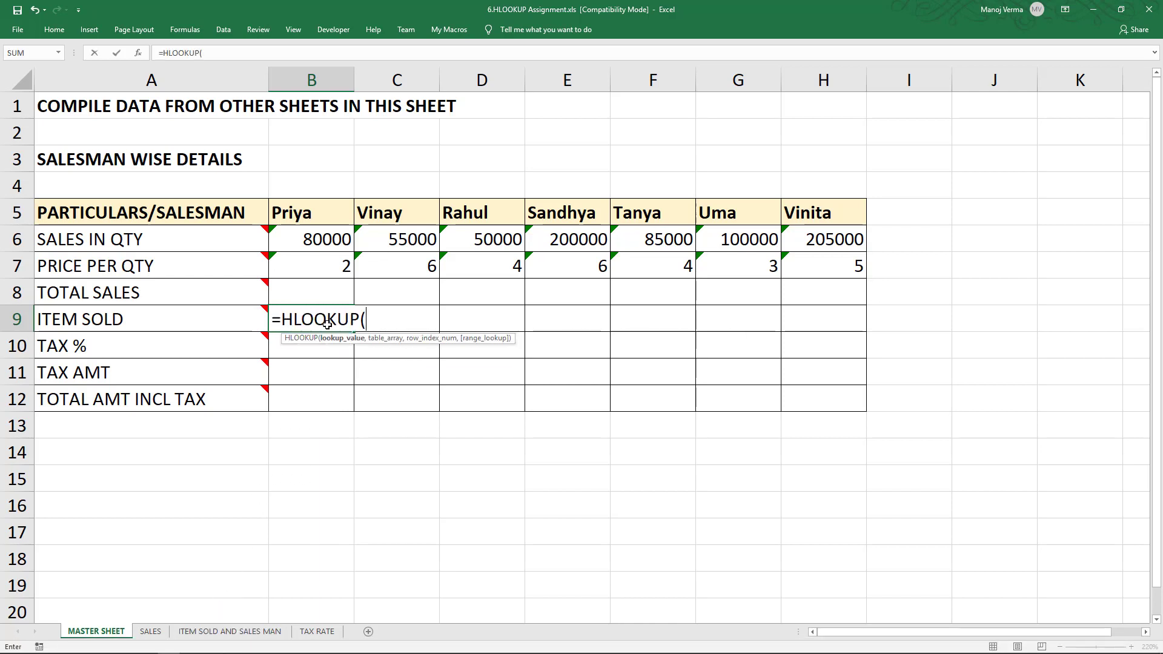
{"action": "left_click", "coordinate": [321, 214]}
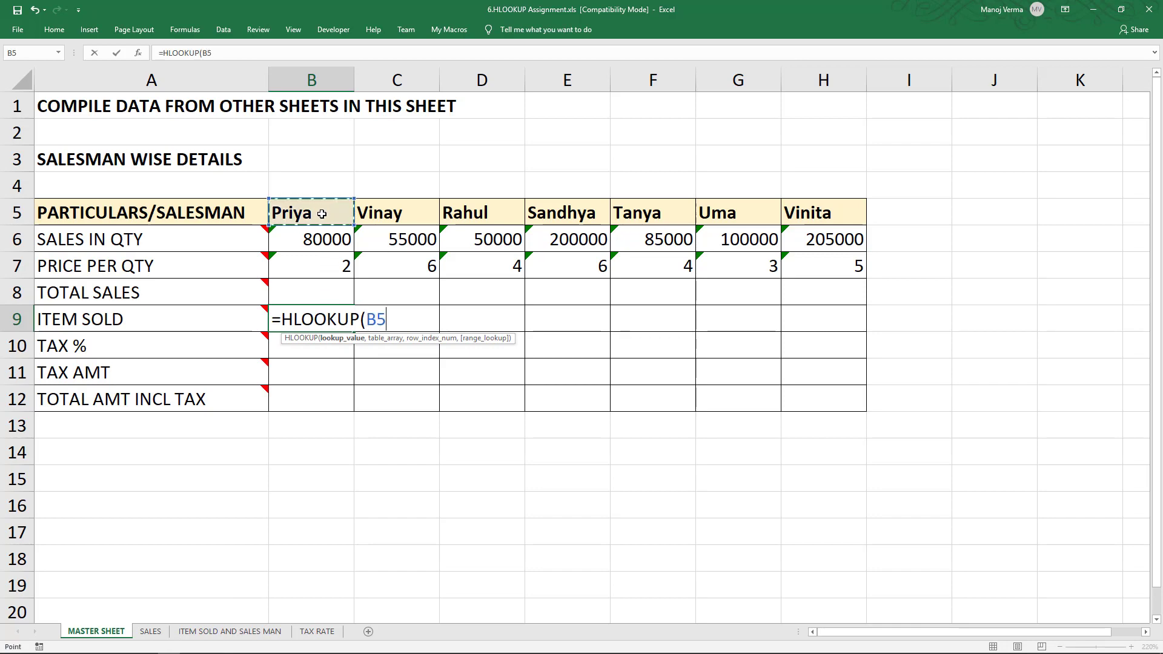
{"action": "type", "text": ","}
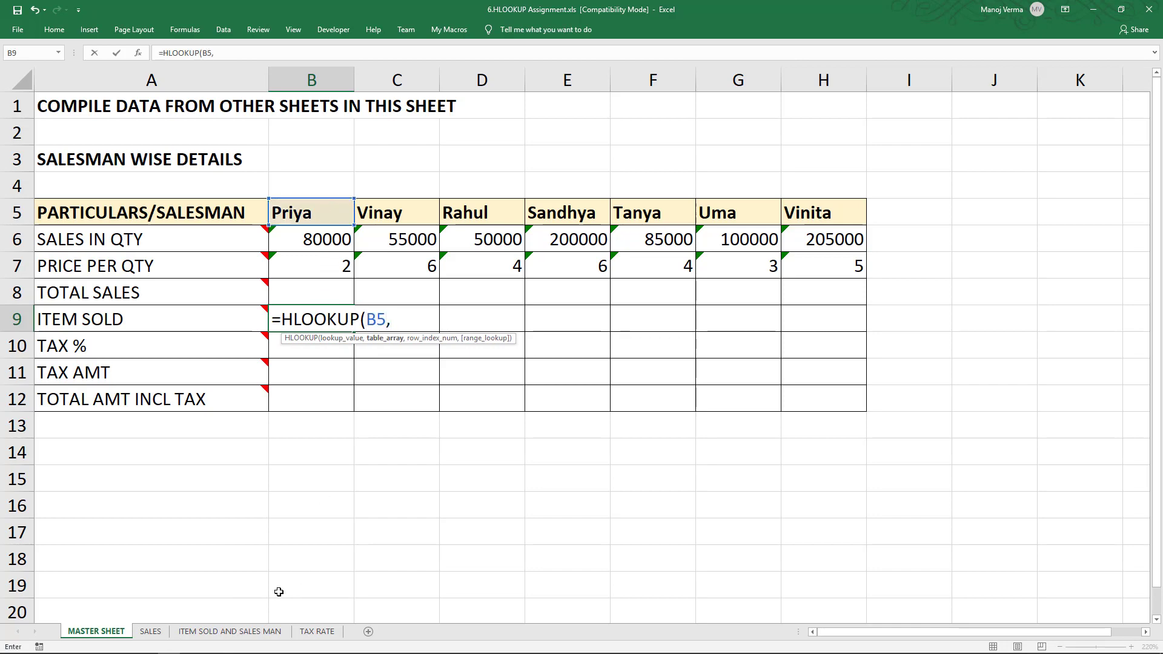
{"action": "left_click", "coordinate": [244, 630]}
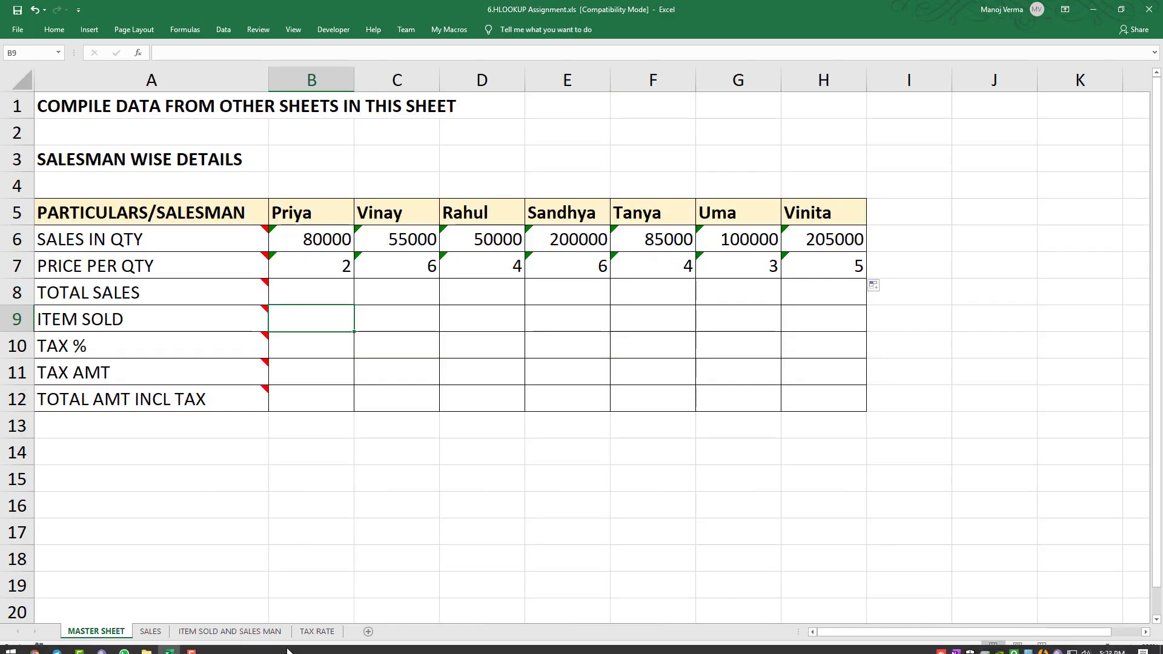
- Move the ITEM NAME row from row 4 to row 8 on the ITEM SOLD AND SALES MAN sheet
{"action": "left_click", "coordinate": [240, 630]}
{"action": "left_click_drag", "start_coordinate": [164, 182], "coordinate": [764, 189]}
{"action": "key", "text": "ctrl+c"}
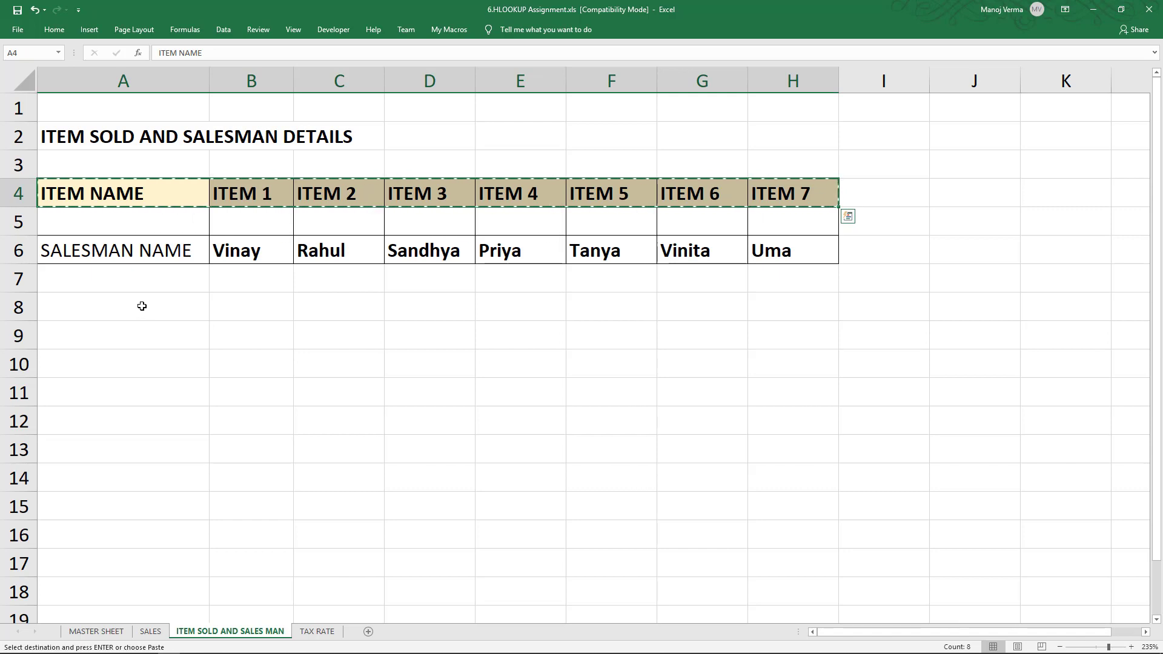
{"action": "left_click", "coordinate": [141, 305]}
{"action": "key", "text": "ctrl+v"}
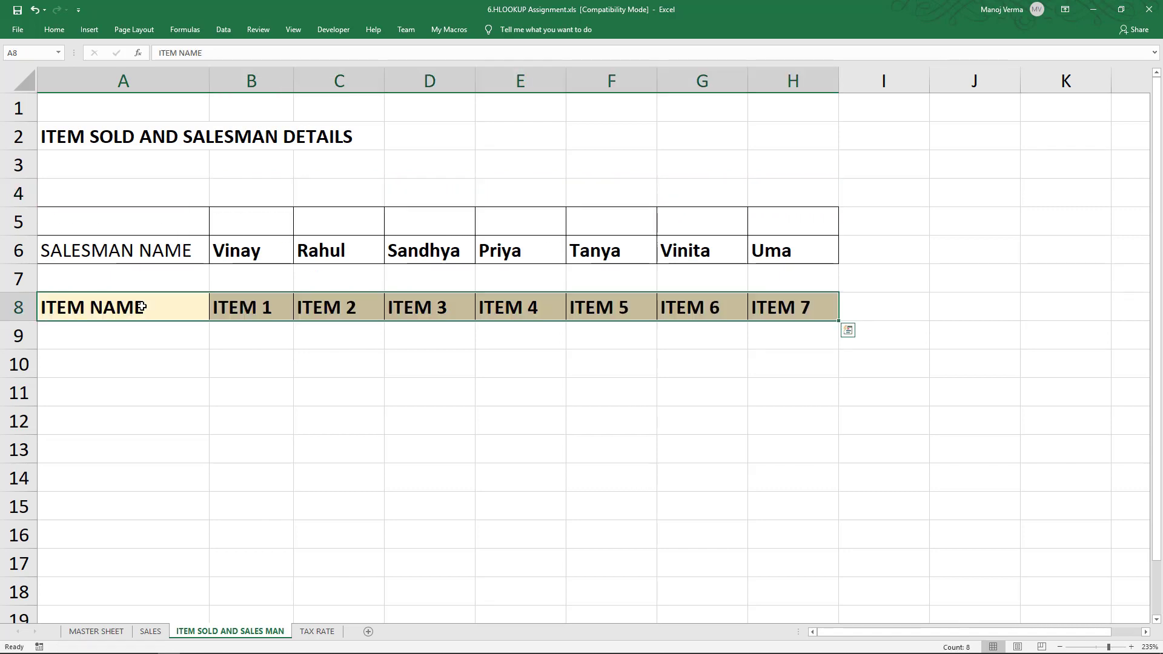
{"action": "left_click", "coordinate": [229, 335]}
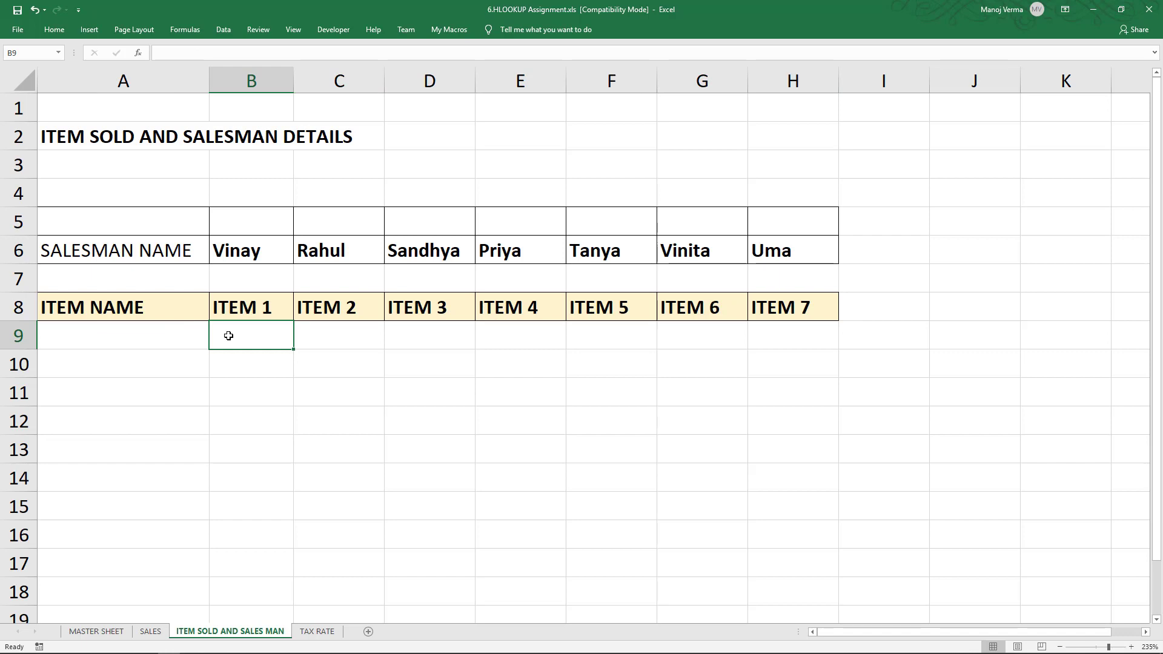
- In B9 of MASTER SHEET, start an HLOOKUP using B5 and the range A6:H8 on the ITEM SOLD AND SALES MAN sheet
{"action": "left_click", "coordinate": [97, 631]}
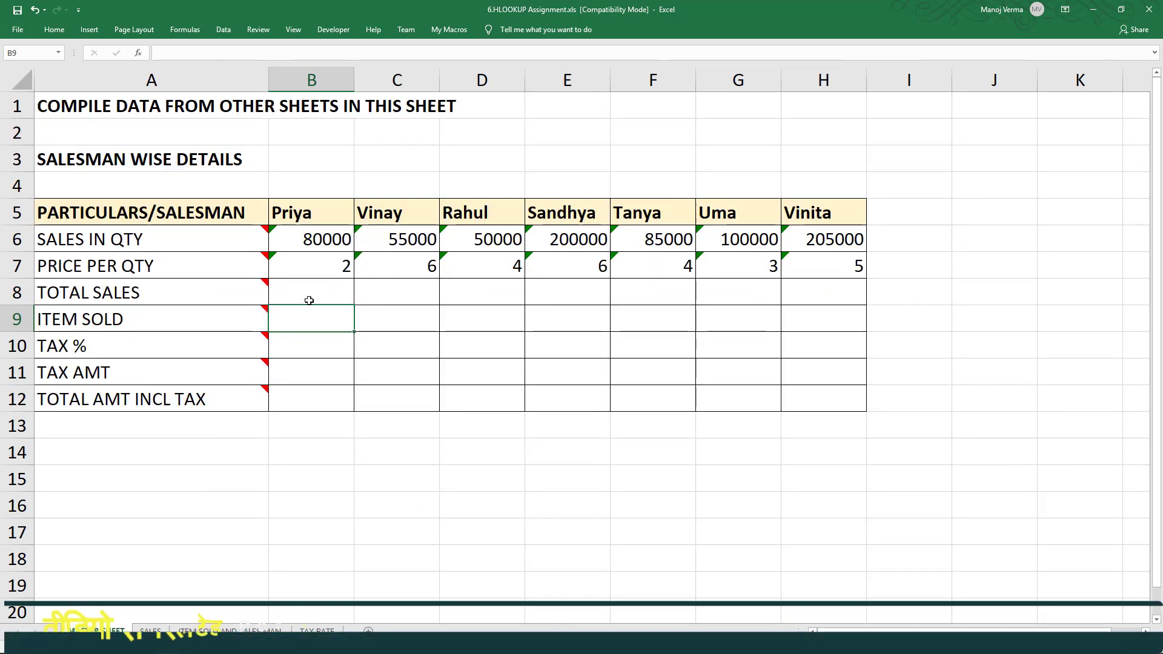
{"action": "type", "text": "=hl"}
{"action": "key", "text": "Tab"}
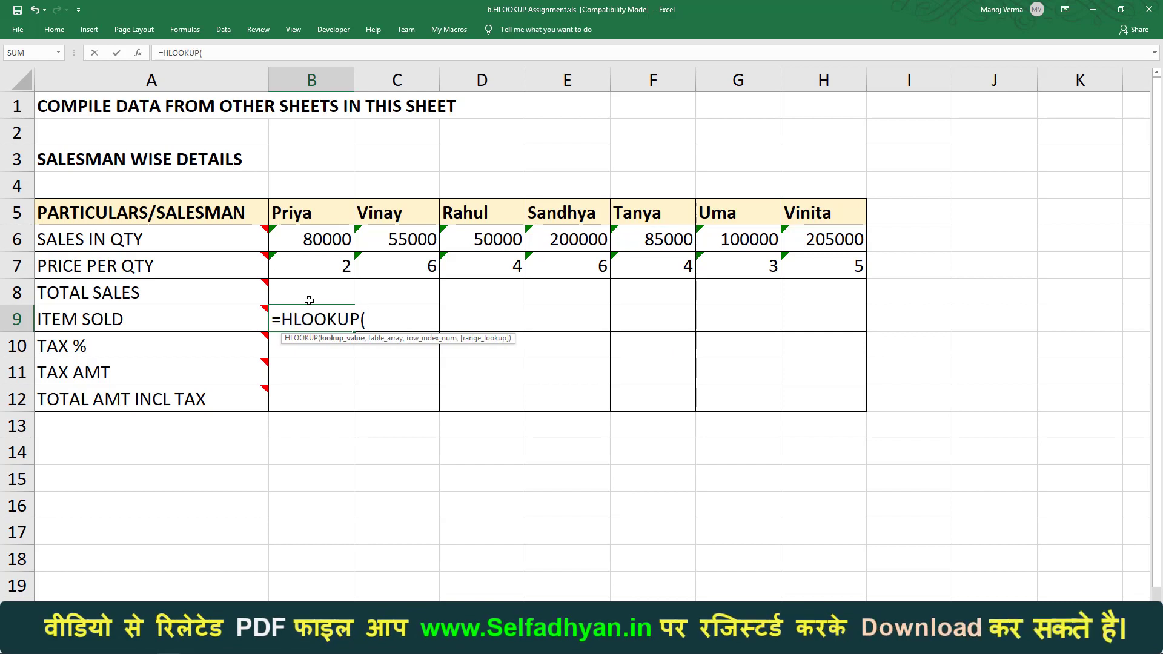
{"action": "left_click", "coordinate": [318, 216]}
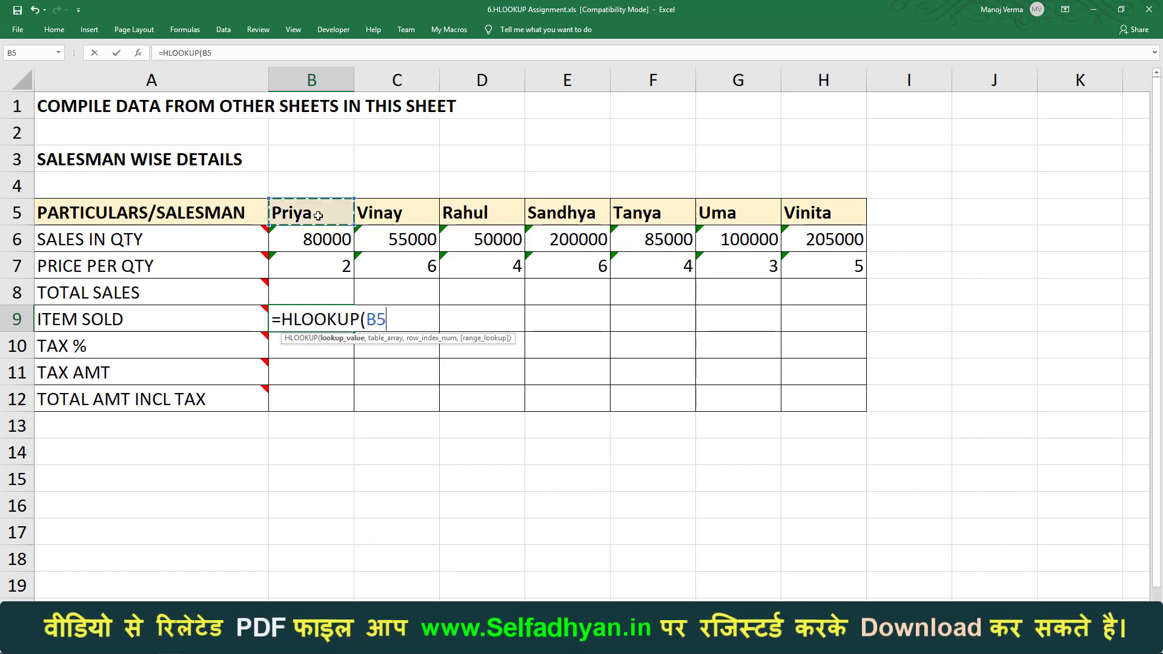
{"action": "type", "text": ","}
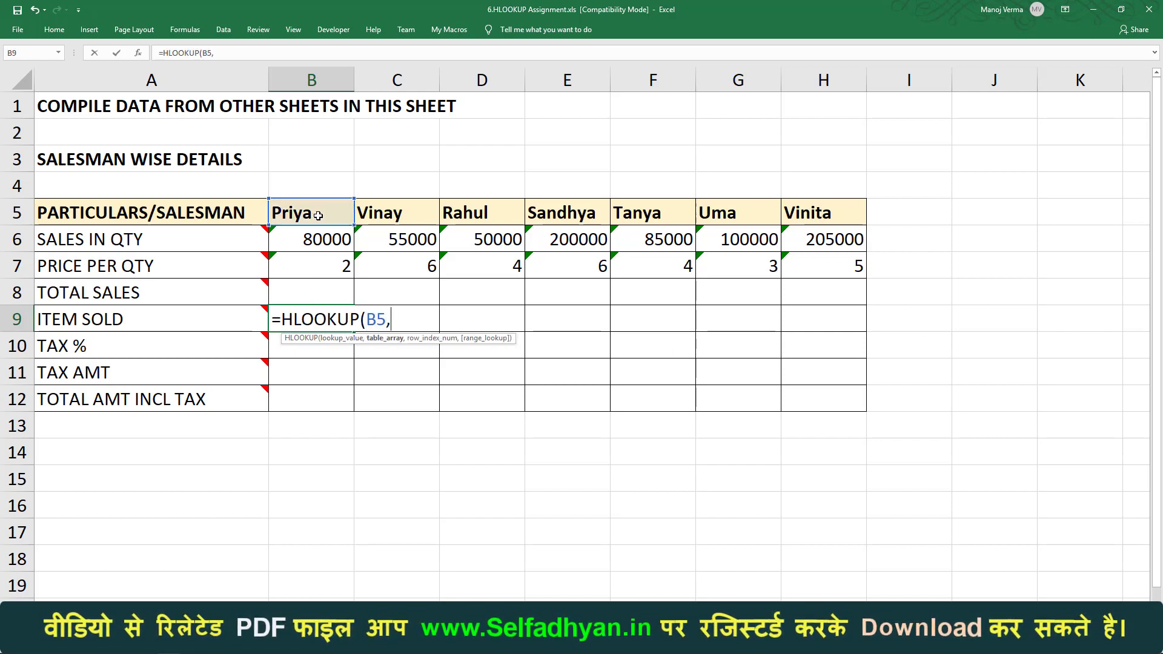
{"action": "key", "text": "ctrl+Page_Down"}
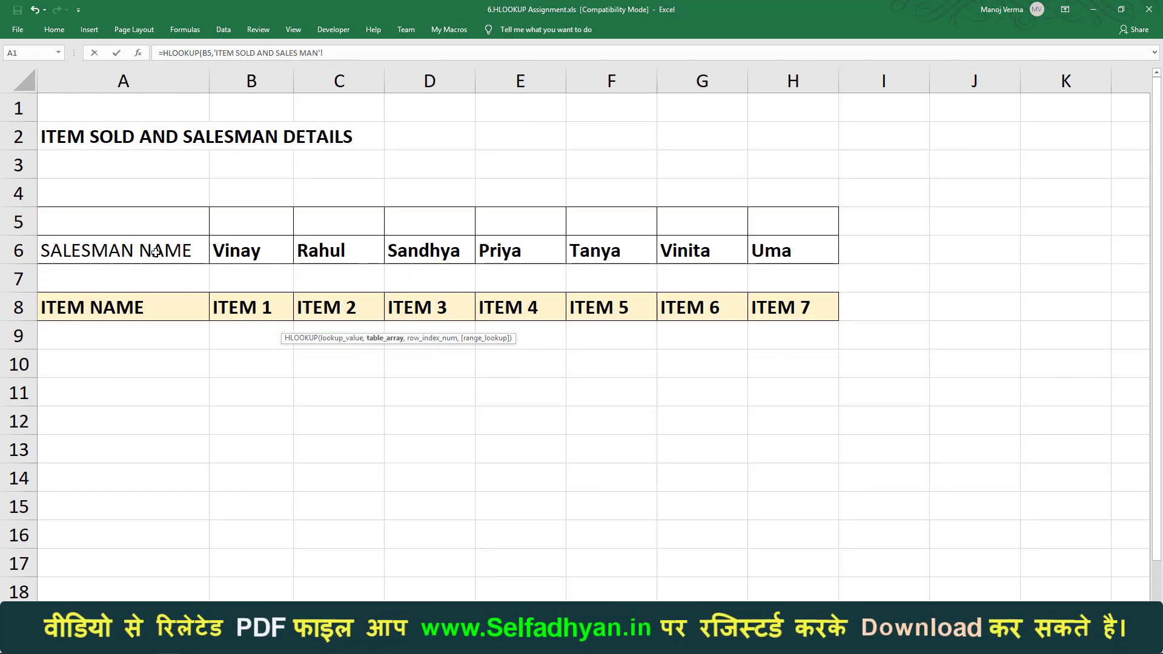
{"action": "left_click_drag", "start_coordinate": [121, 250], "coordinate": [793, 309]}
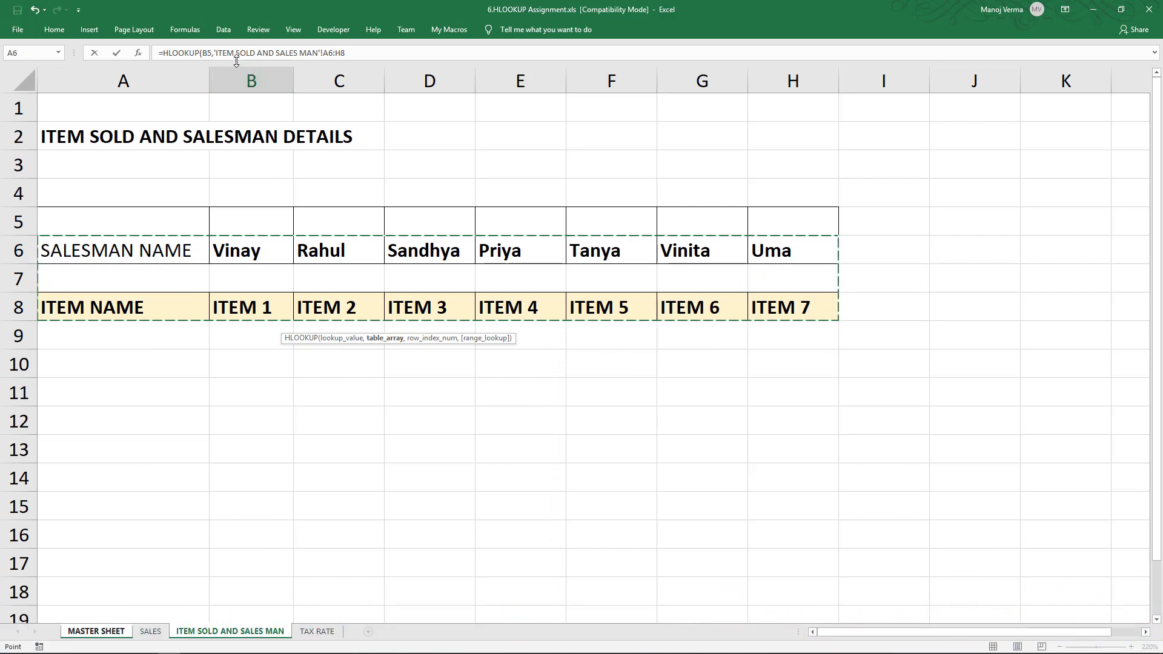
- Make the table array absolute as $A$6:$H$8 and finish the formula with row index 3 and exact match 0
{"action": "left_click_drag", "start_coordinate": [215, 52], "coordinate": [395, 51]}
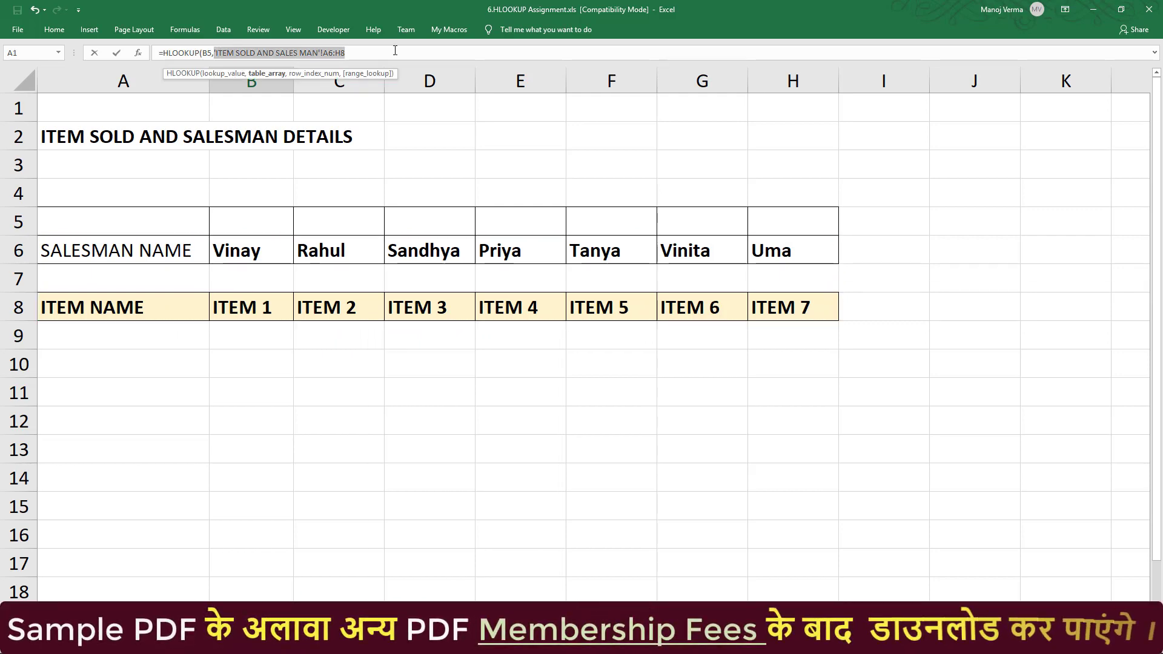
{"action": "key", "text": "F4"}
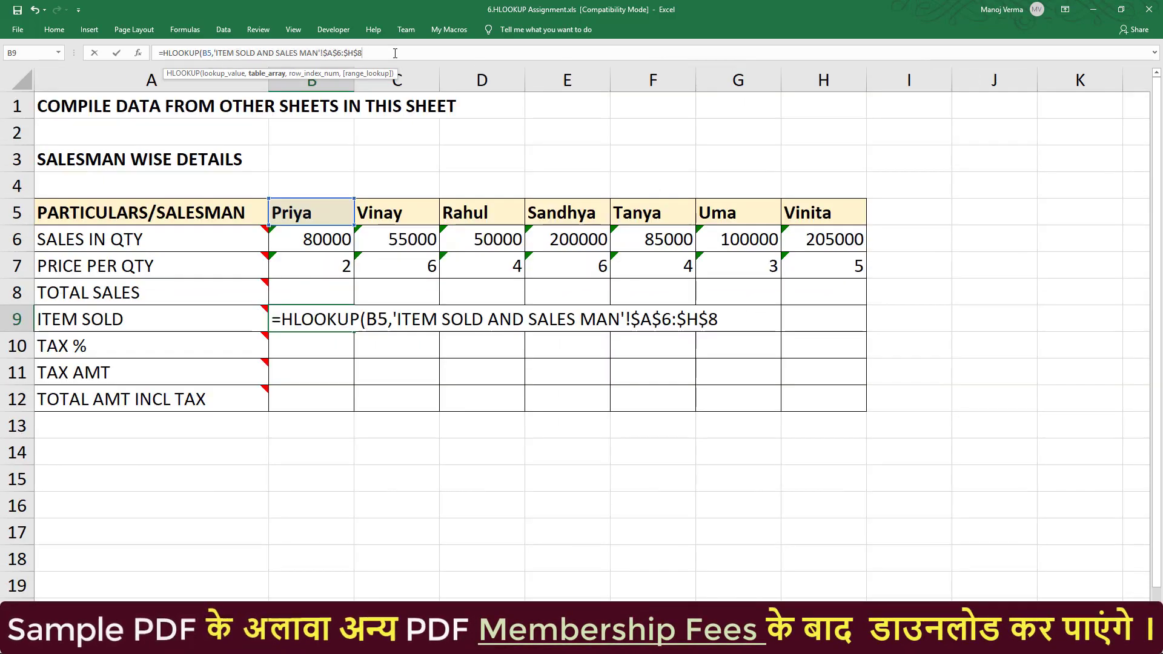
{"action": "type", "text": ",3,"}
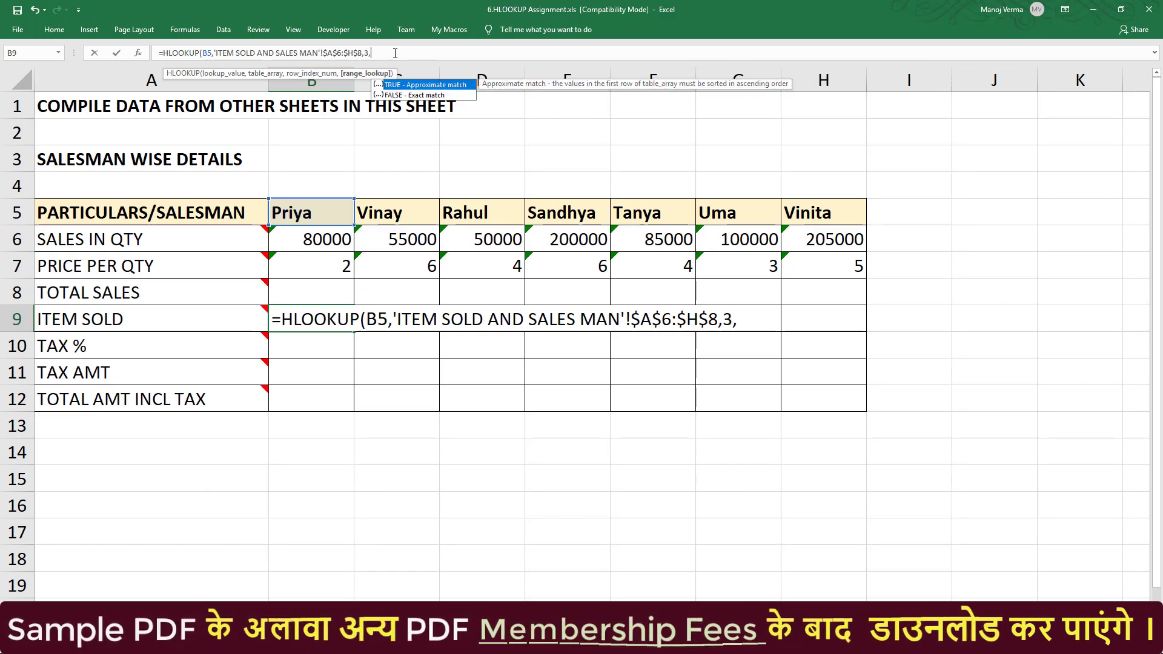
{"action": "type", "text": "0)"}
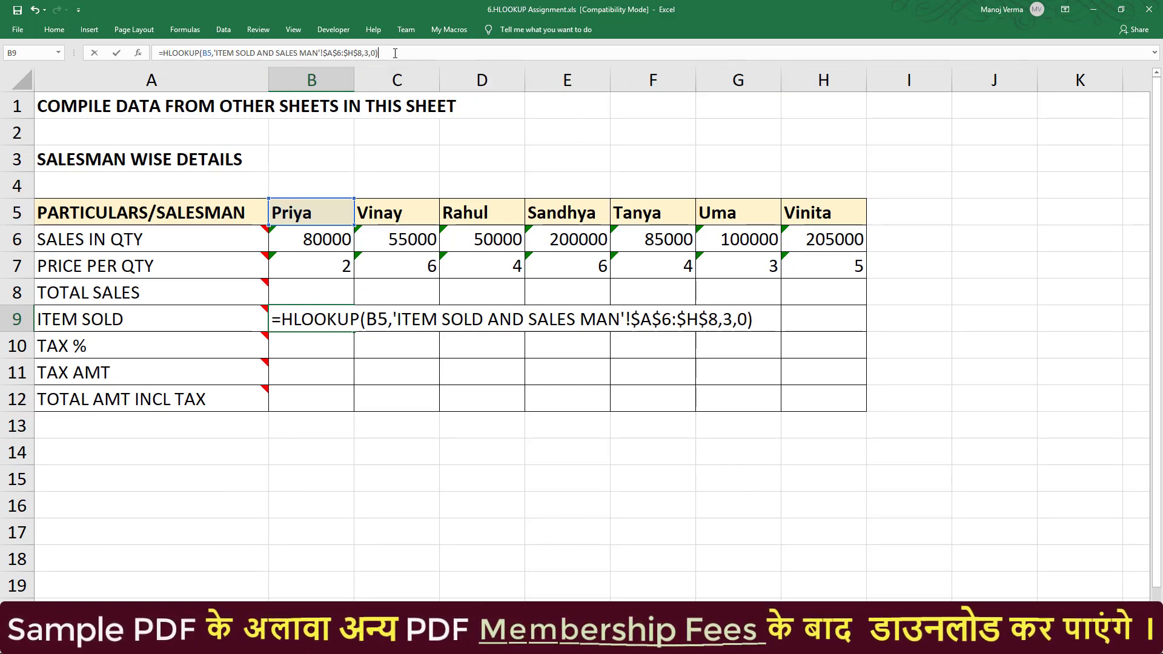
{"action": "key", "text": "Return"}
{"action": "key", "text": "Up"}
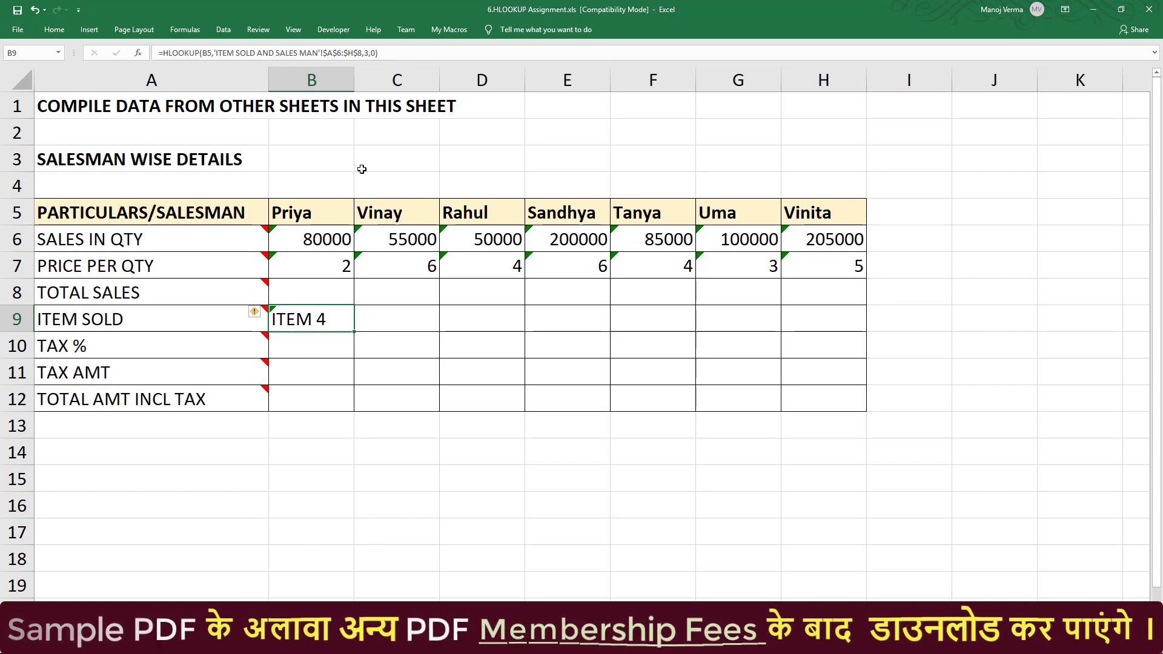
- Copy the B9 formula across row 9 through H9 for all salesmen
{"action": "left_click_drag", "start_coordinate": [353, 333], "coordinate": [865, 335]}
{"action": "left_click", "coordinate": [690, 325]}
{"action": "key", "text": "Right"}
{"action": "key", "text": "Right"}
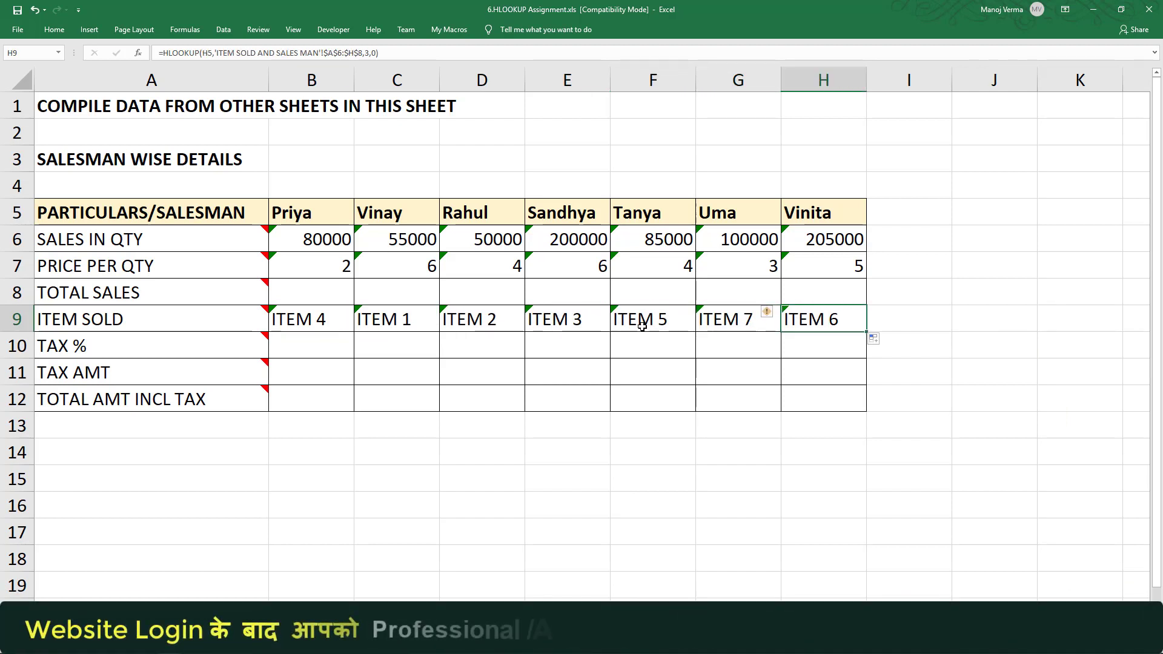
- Check the item tax rates on the TAX RATE sheet
{"action": "mouse_move", "coordinate": [197, 339]}
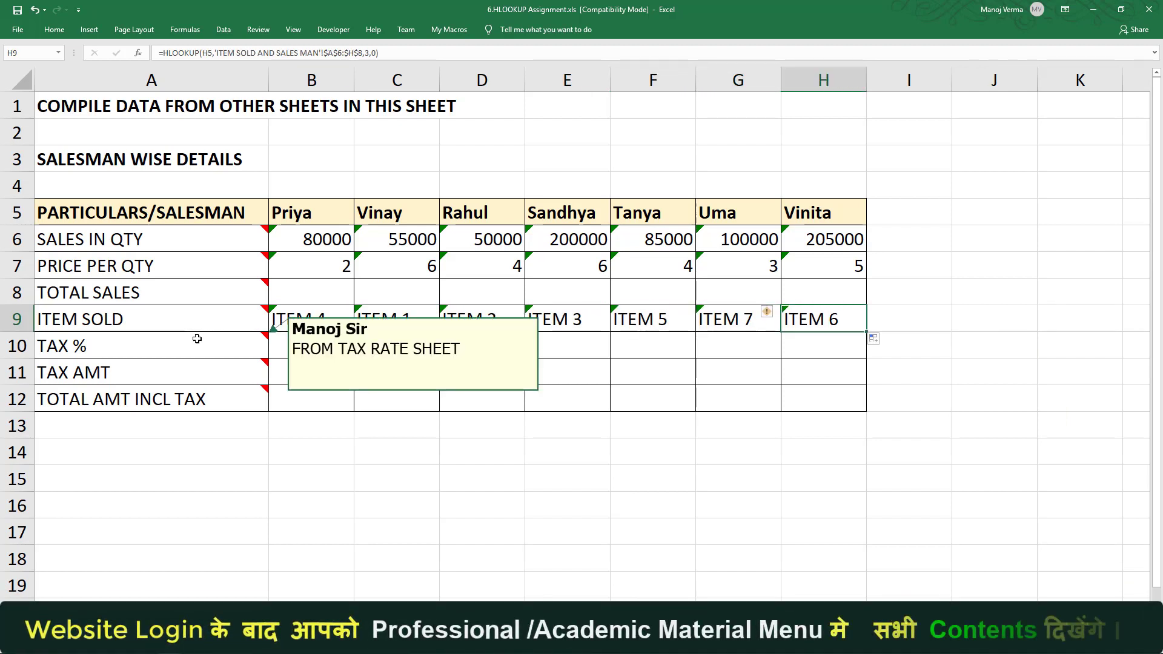
{"action": "left_click", "coordinate": [355, 610]}
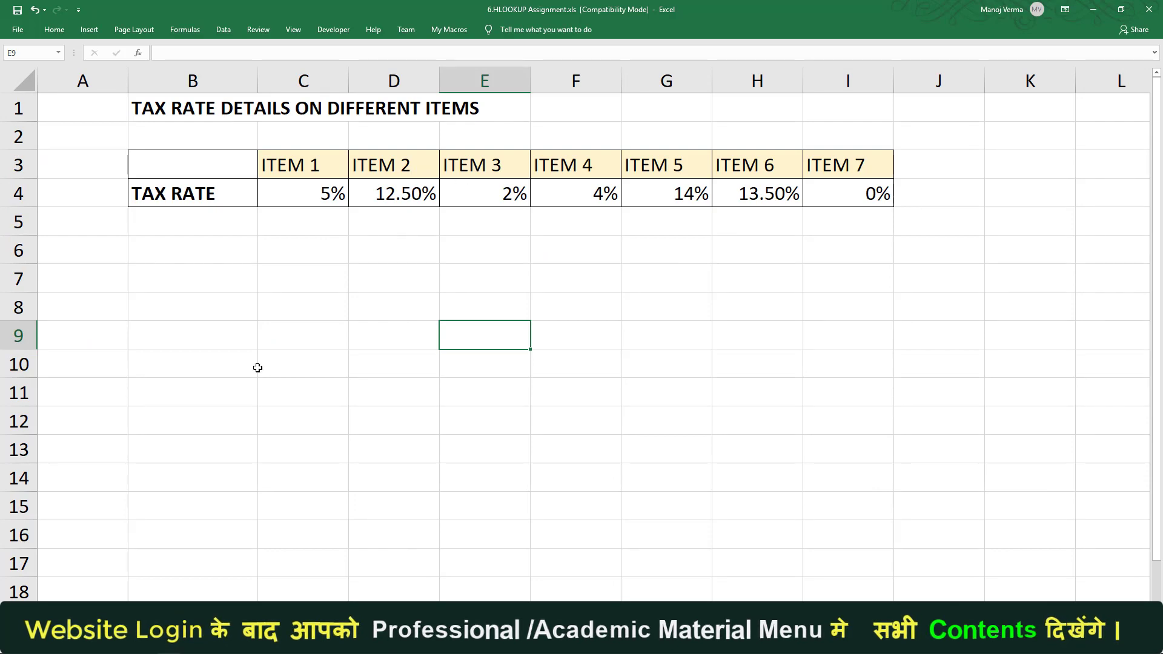
{"action": "left_click", "coordinate": [266, 610]}
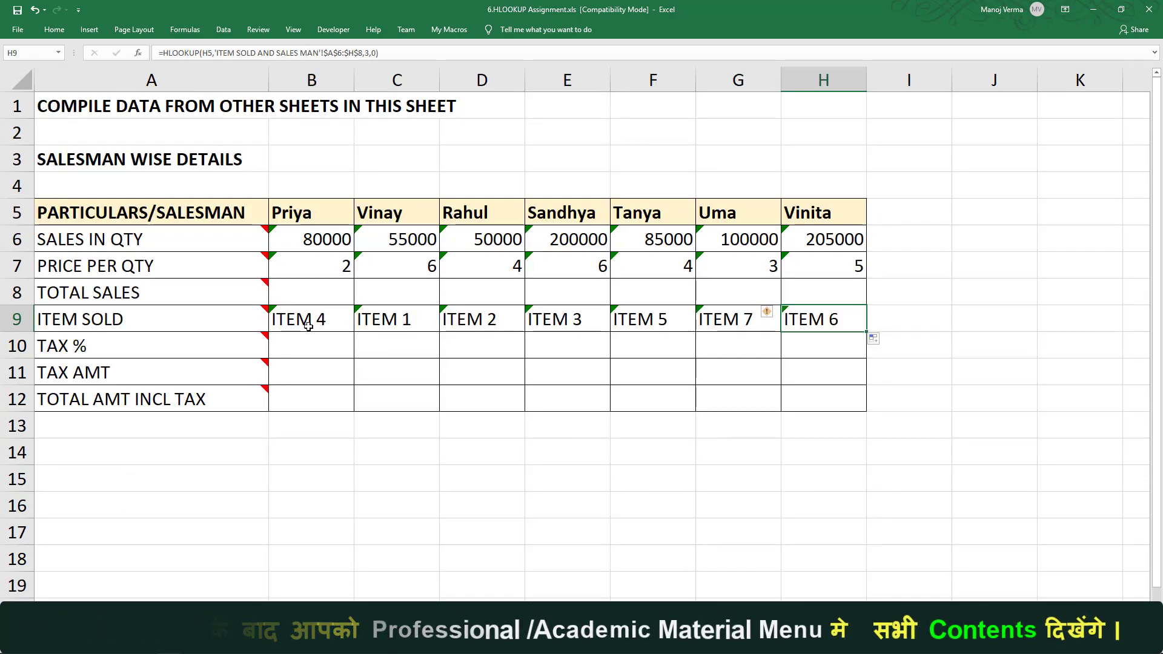
- In B10 of MASTER SHEET, start an HLOOKUP using B9 and the range B3:I4 on the TAX RATE sheet
{"action": "left_click", "coordinate": [317, 631]}
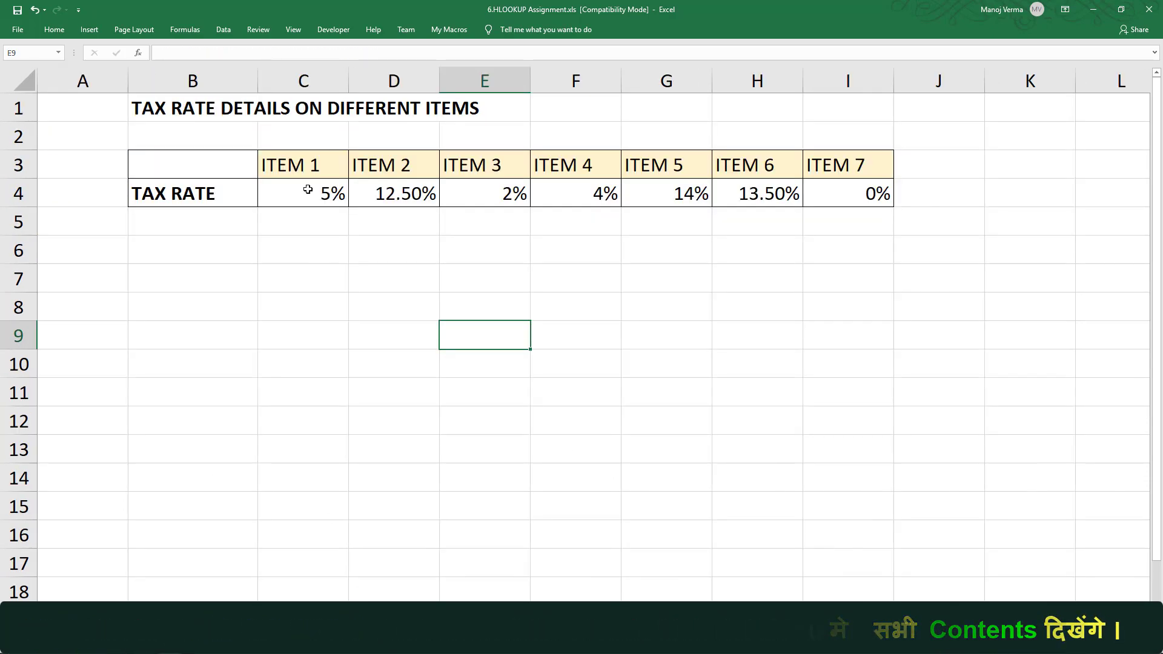
{"action": "left_click", "coordinate": [96, 630]}
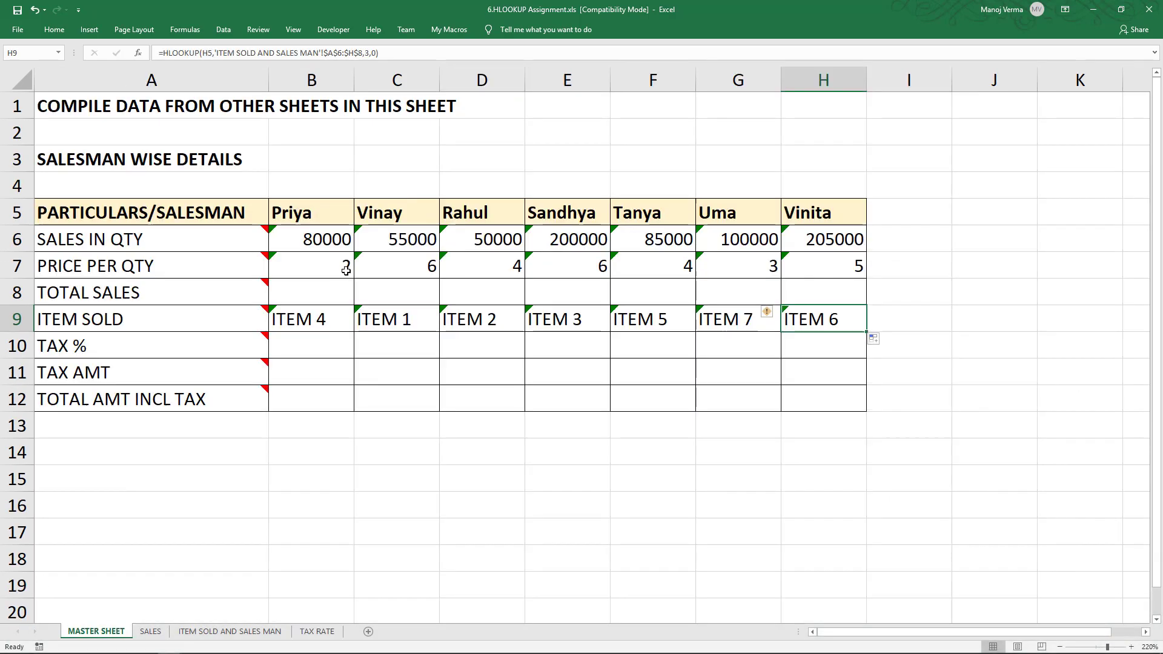
{"action": "left_click", "coordinate": [317, 343]}
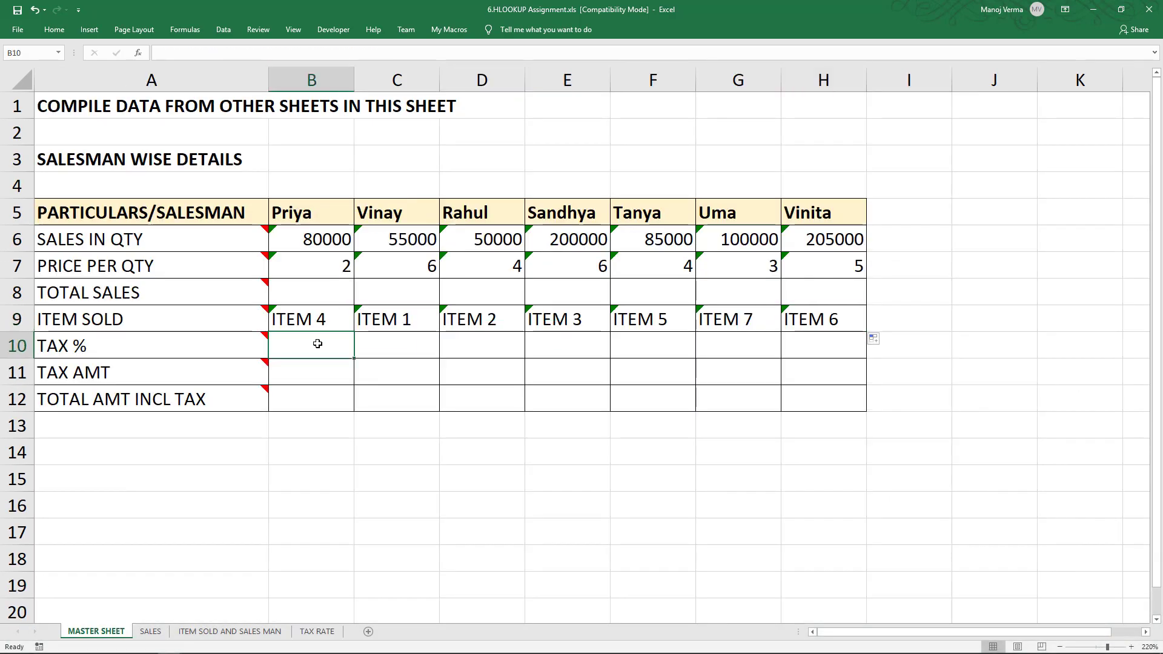
{"action": "type", "text": "=hloo"}
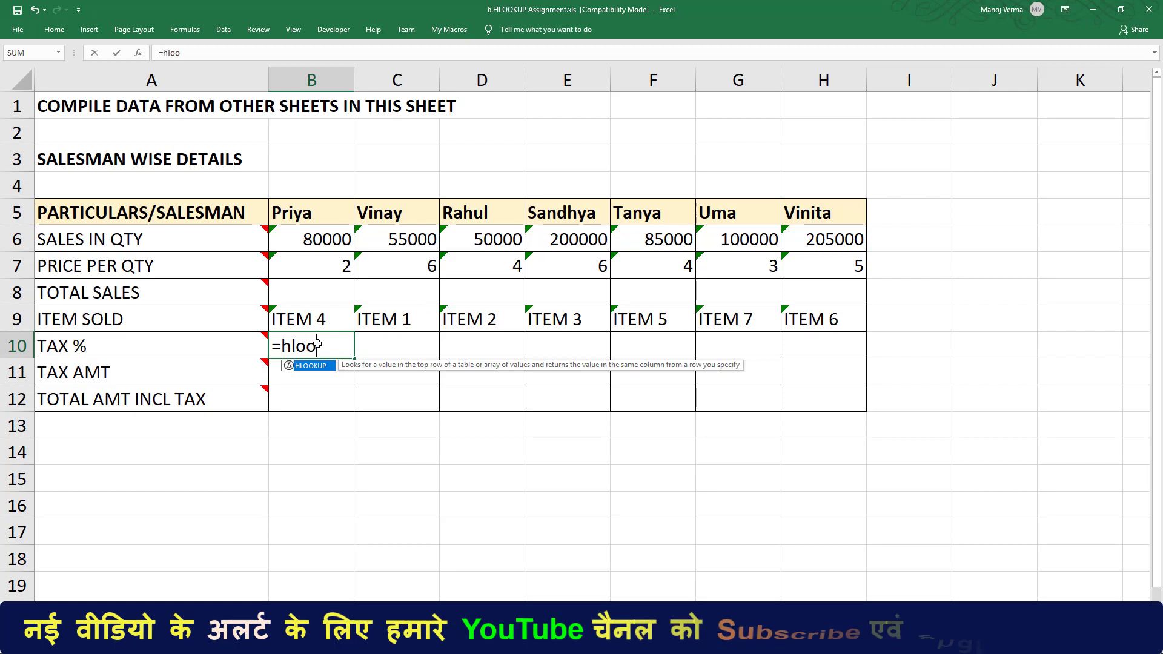
{"action": "key", "text": "Tab"}
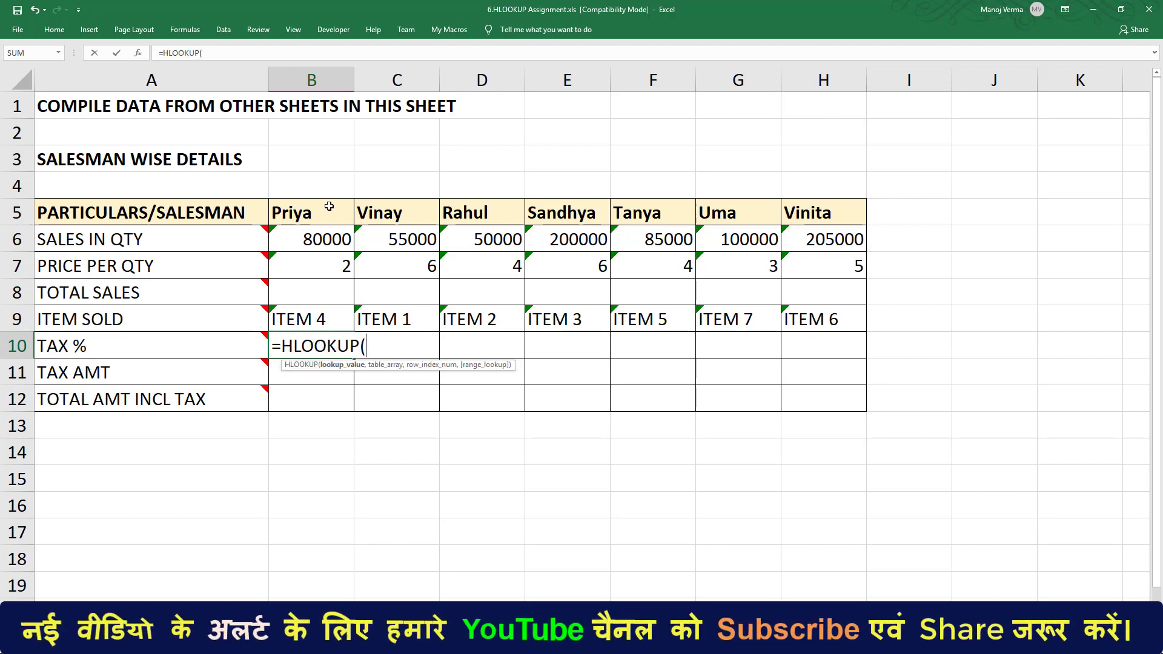
{"action": "left_click", "coordinate": [304, 319]}
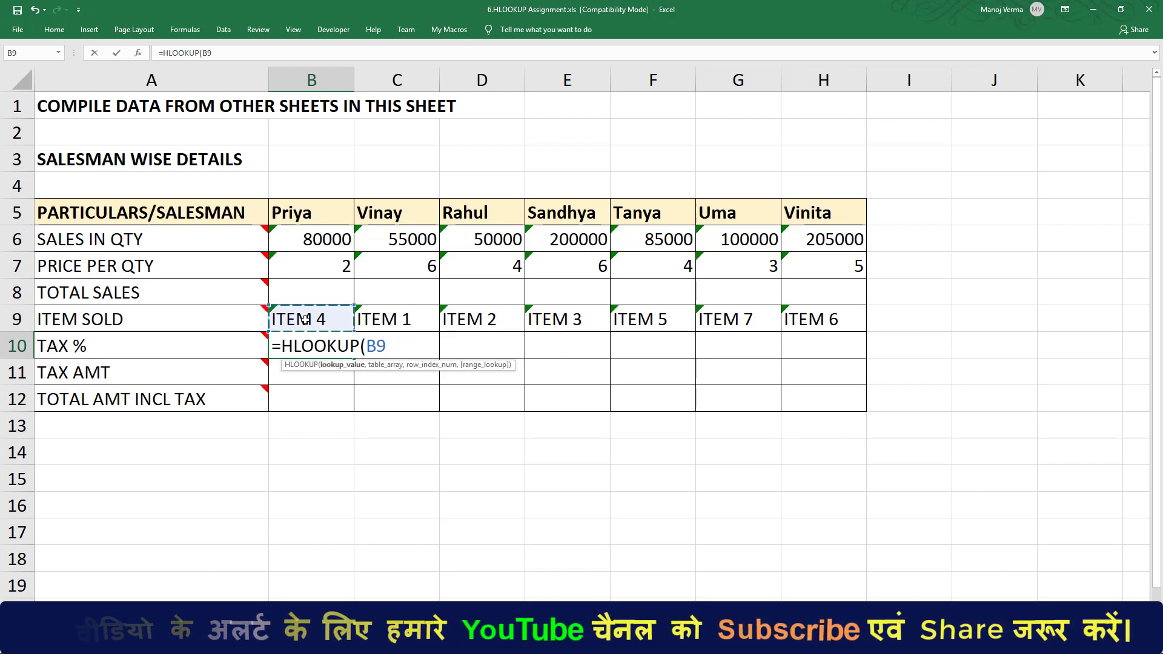
{"action": "type", "text": ","}
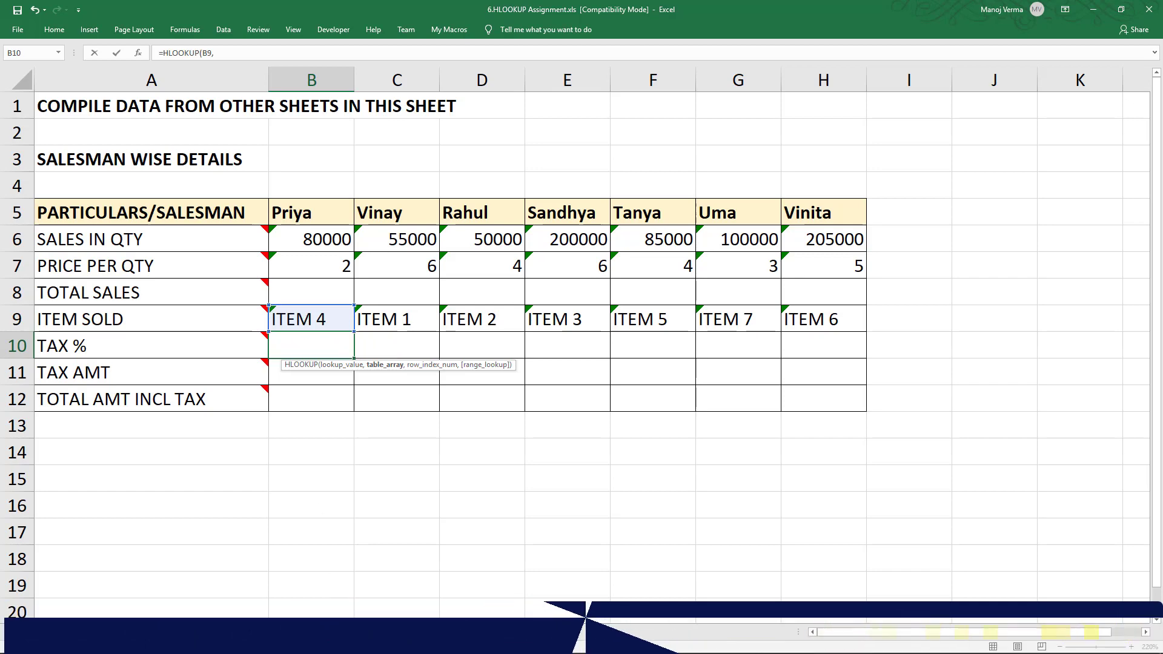
{"action": "left_click", "coordinate": [317, 631]}
{"action": "left_click_drag", "start_coordinate": [189, 168], "coordinate": [529, 179]}
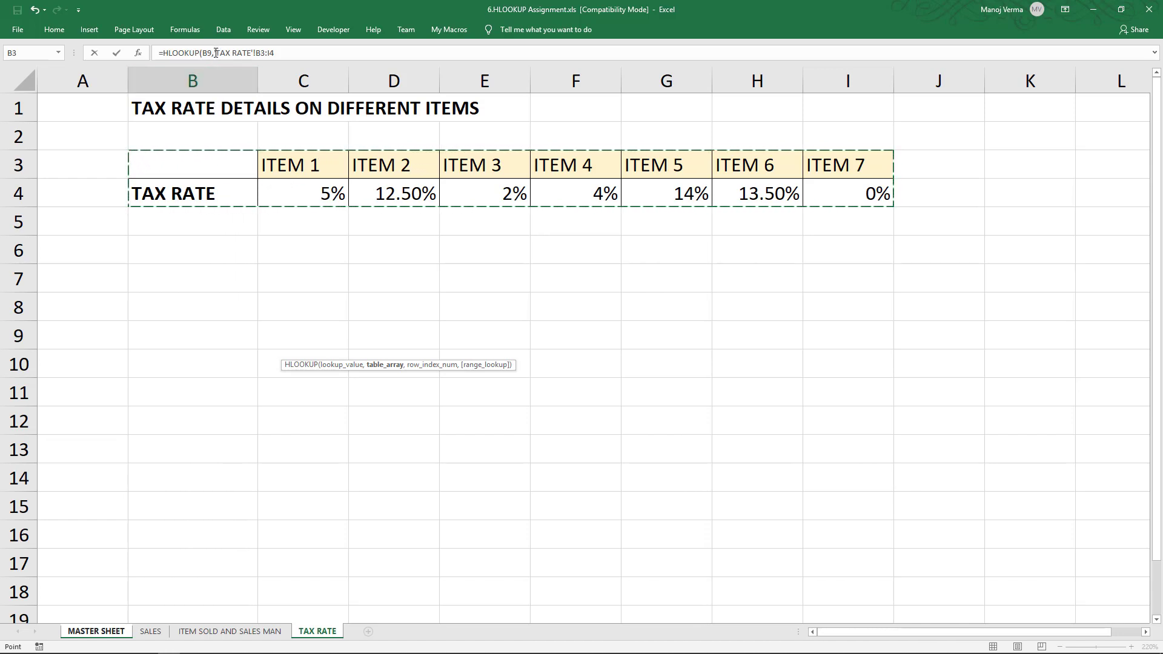
- Make the table array absolute as $B$3:$I$4 and finish the formula with row index 2 and exact match 0
{"action": "left_click_drag", "start_coordinate": [215, 52], "coordinate": [307, 53]}
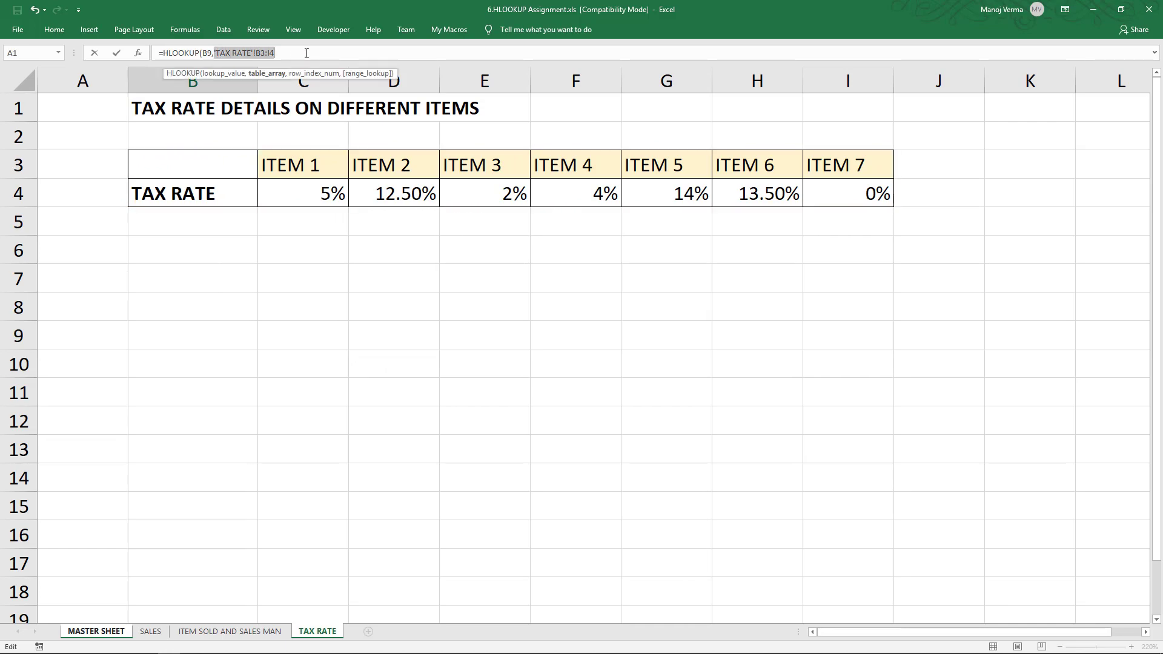
{"action": "key", "text": "F4"}
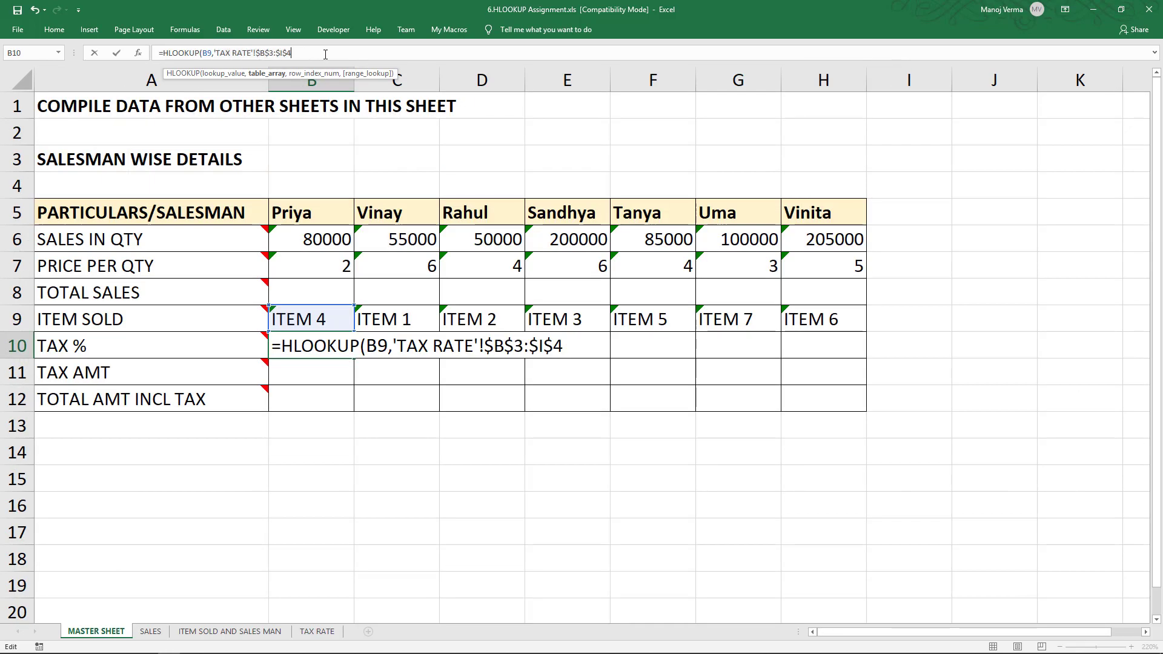
{"action": "type", "text": ","}
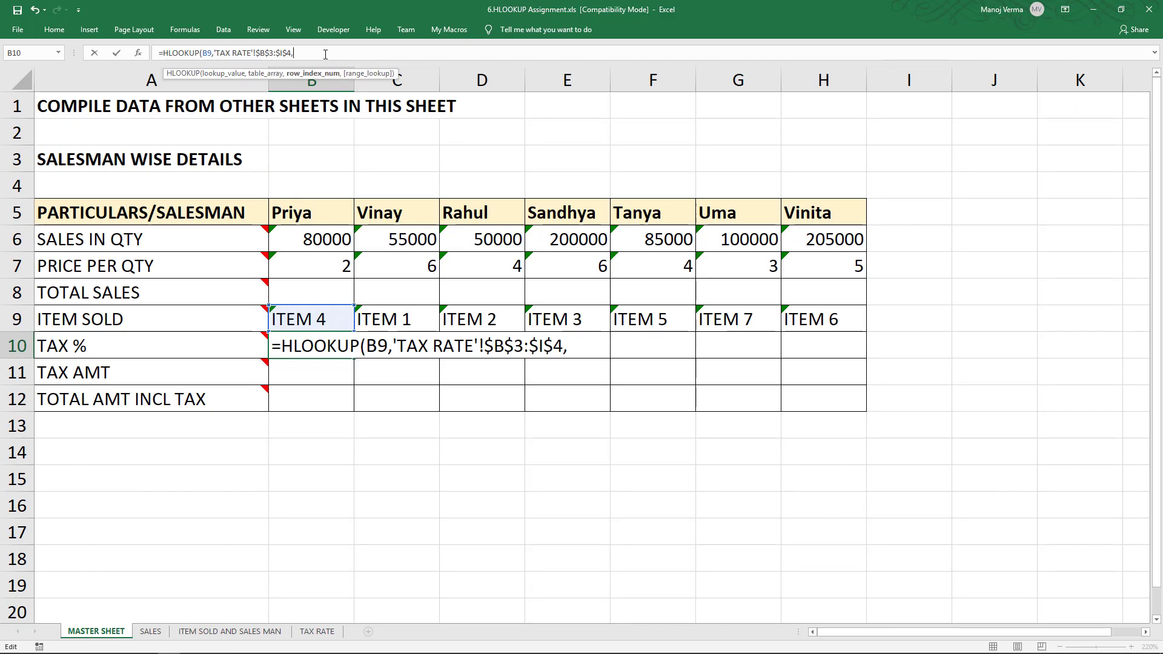
{"action": "type", "text": "2,0"}
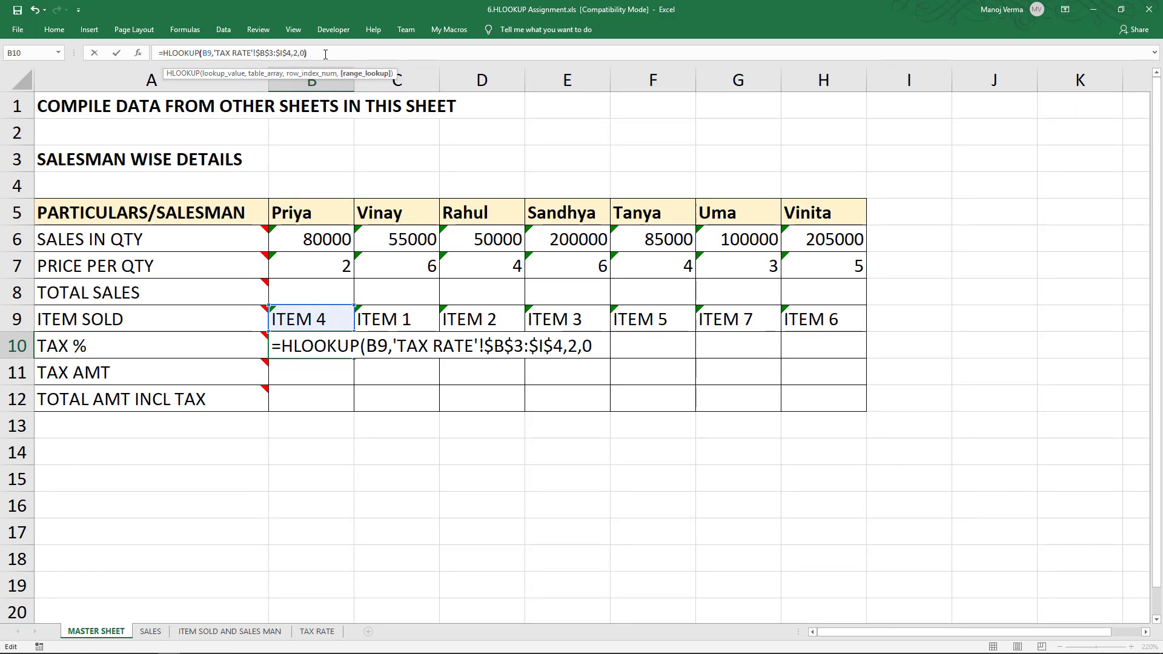
{"action": "type", "text": ")"}
{"action": "key", "text": "Return"}
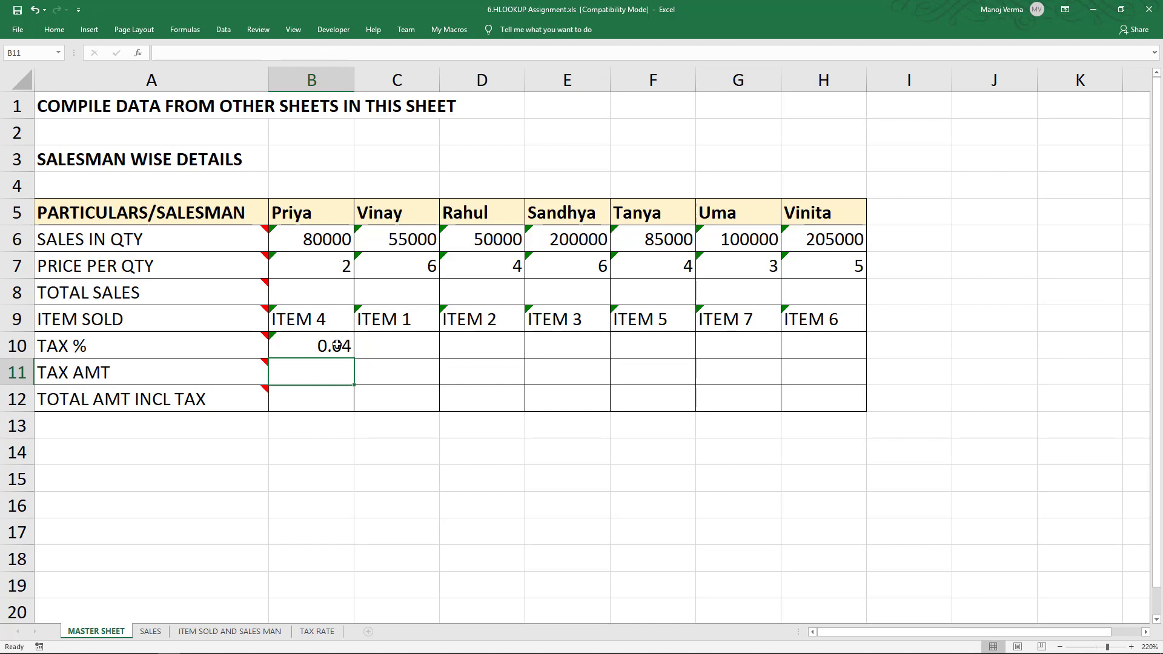
- Format B10 as a percentage and copy its formula across row 10 through H10
{"action": "left_click", "coordinate": [337, 345]}
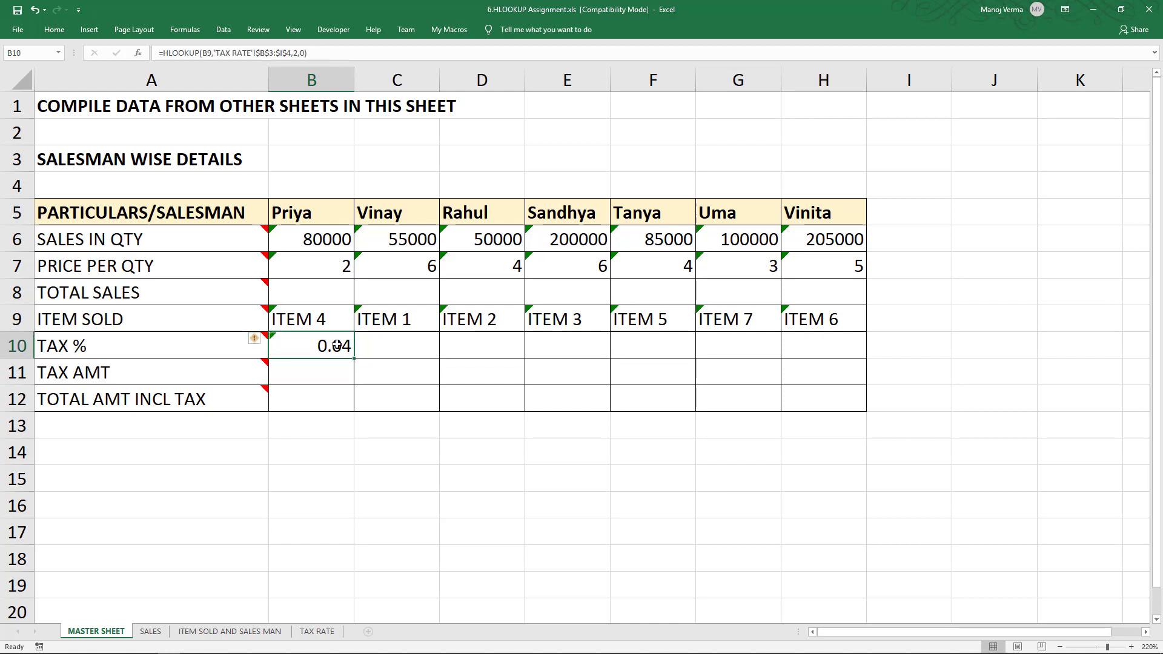
{"action": "left_click", "coordinate": [54, 29]}
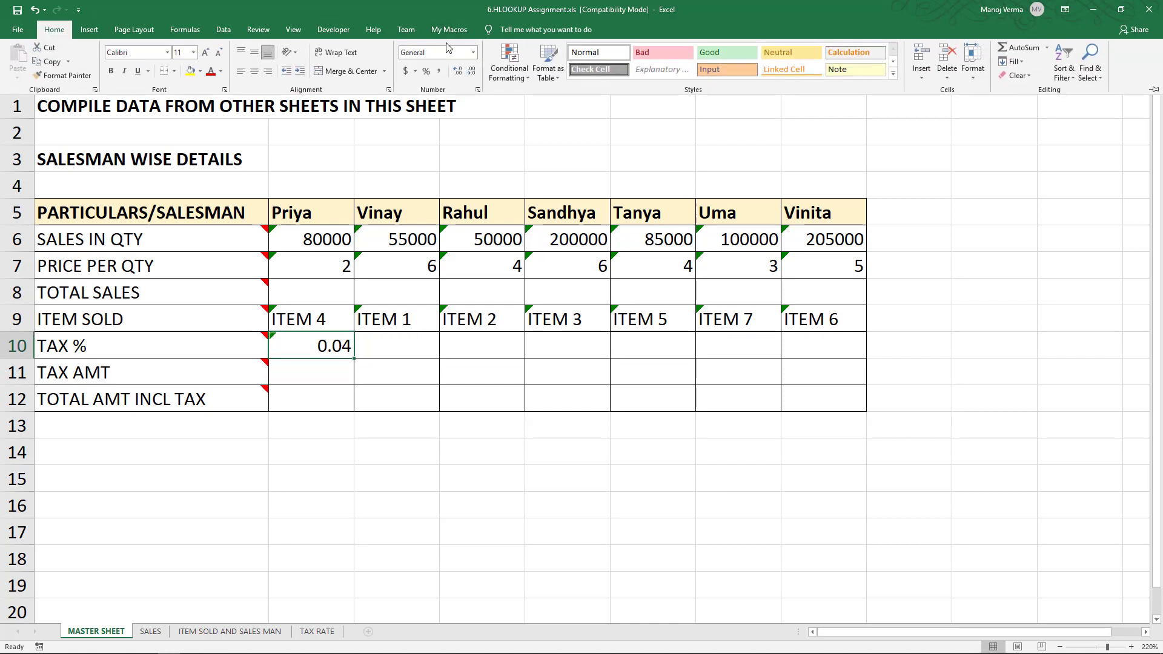
{"action": "left_click", "coordinate": [426, 71]}
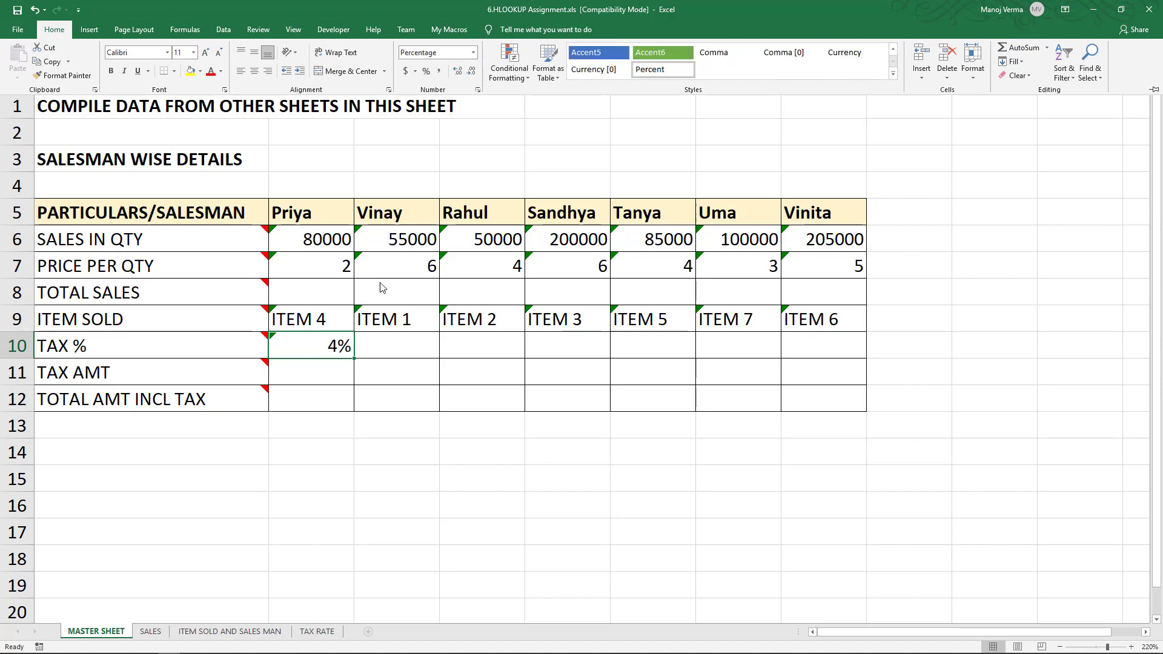
{"action": "left_click", "coordinate": [331, 341]}
{"action": "left_click_drag", "start_coordinate": [355, 358], "coordinate": [869, 358]}
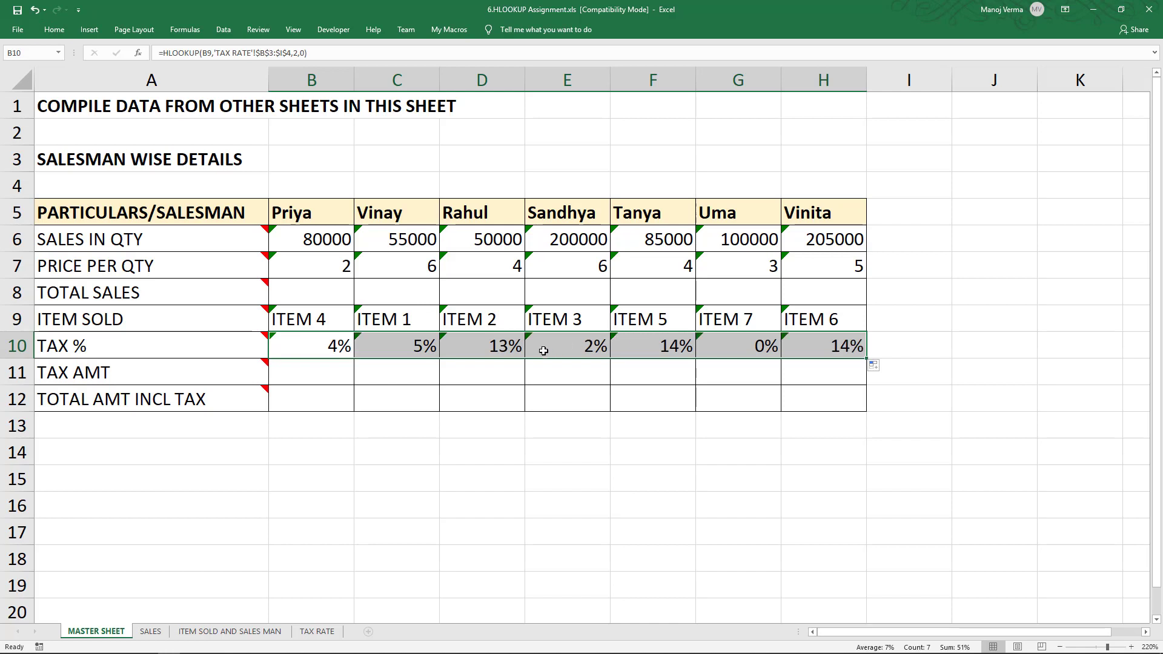
- Review the notes on the TAX AMT and TOTAL AMT INCL TAX rows and the cells they reference
{"action": "left_click", "coordinate": [410, 354]}
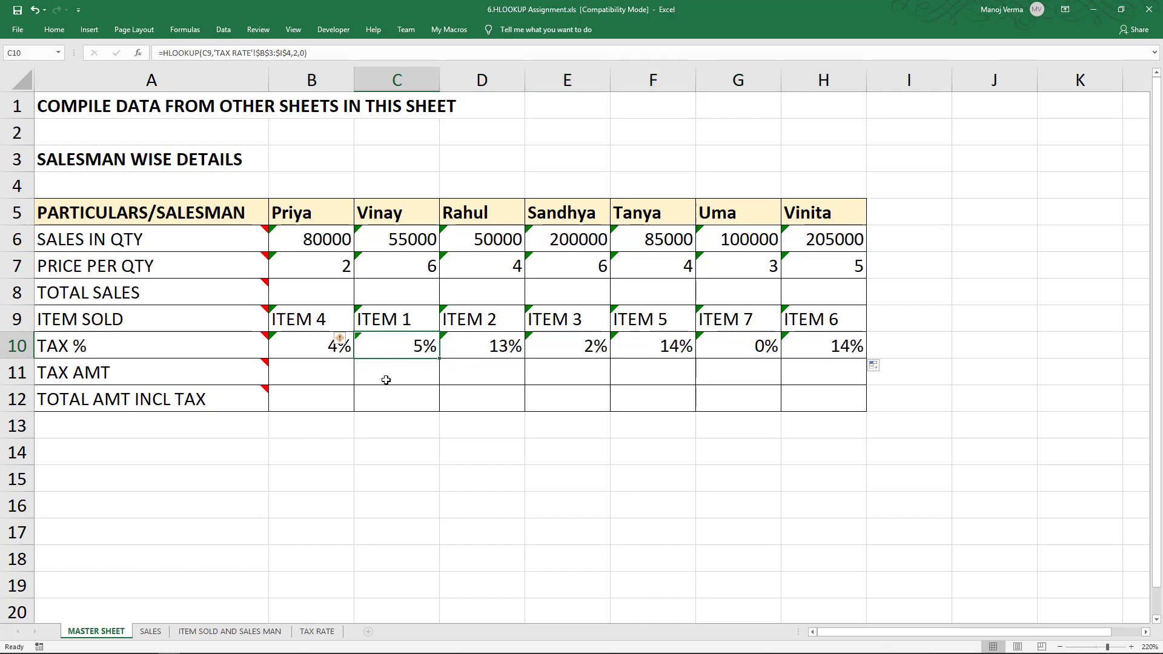
{"action": "left_click", "coordinate": [317, 379]}
{"action": "mouse_move", "coordinate": [215, 376]}
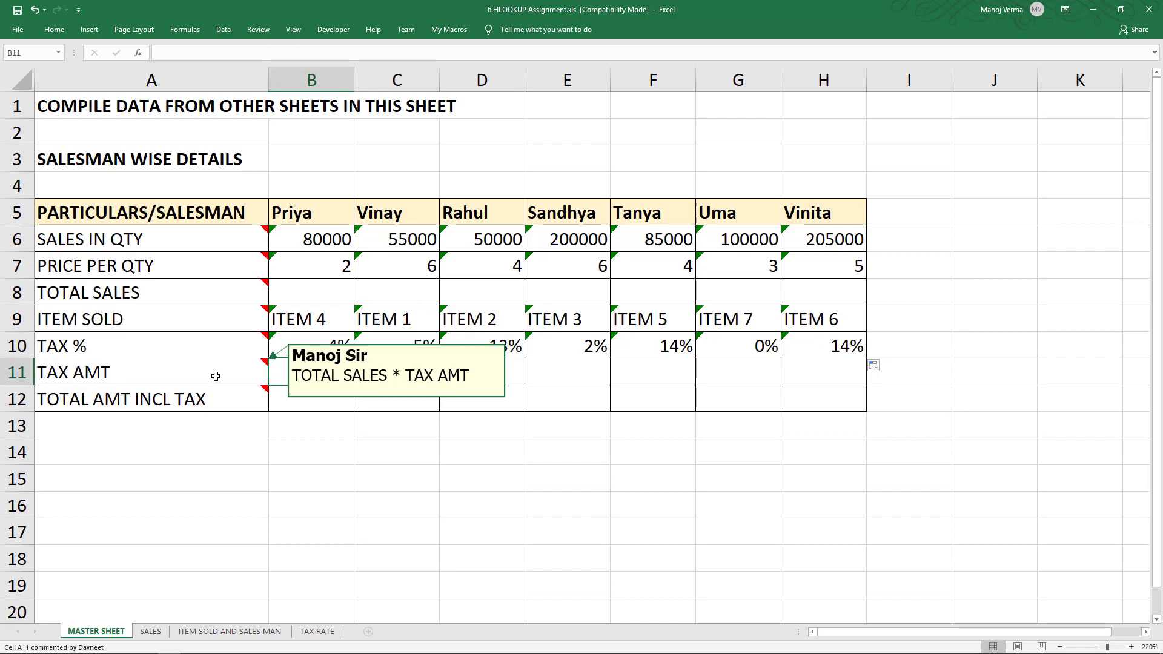
{"action": "left_click", "coordinate": [216, 376]}
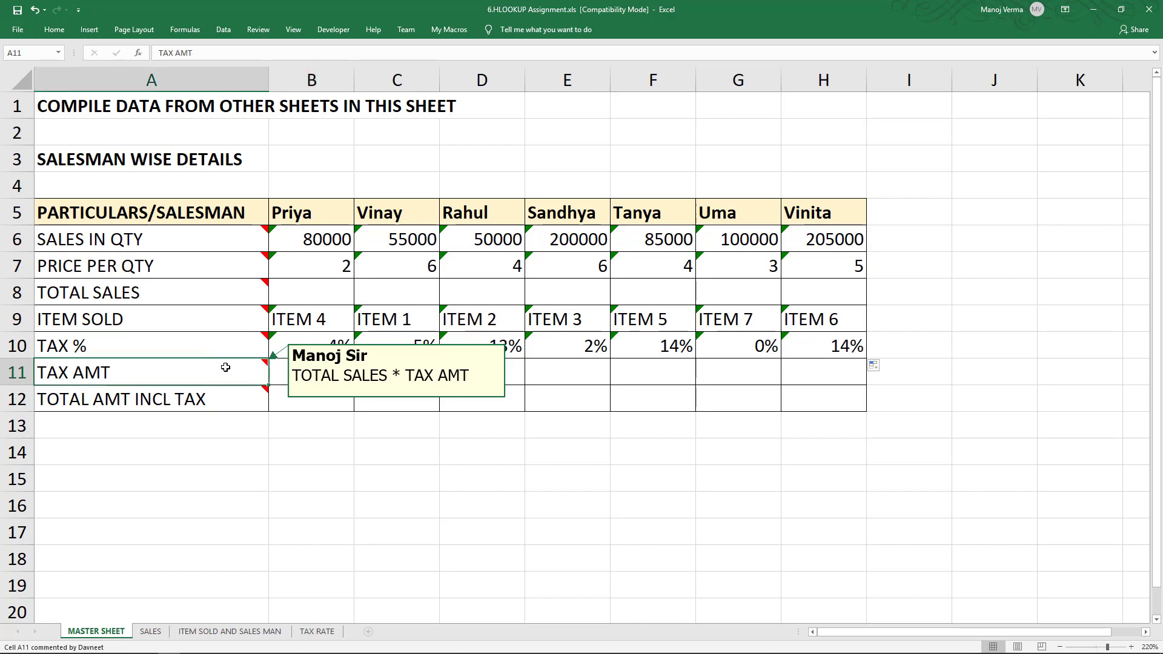
{"action": "left_click", "coordinate": [325, 295]}
{"action": "left_click", "coordinate": [319, 343]}
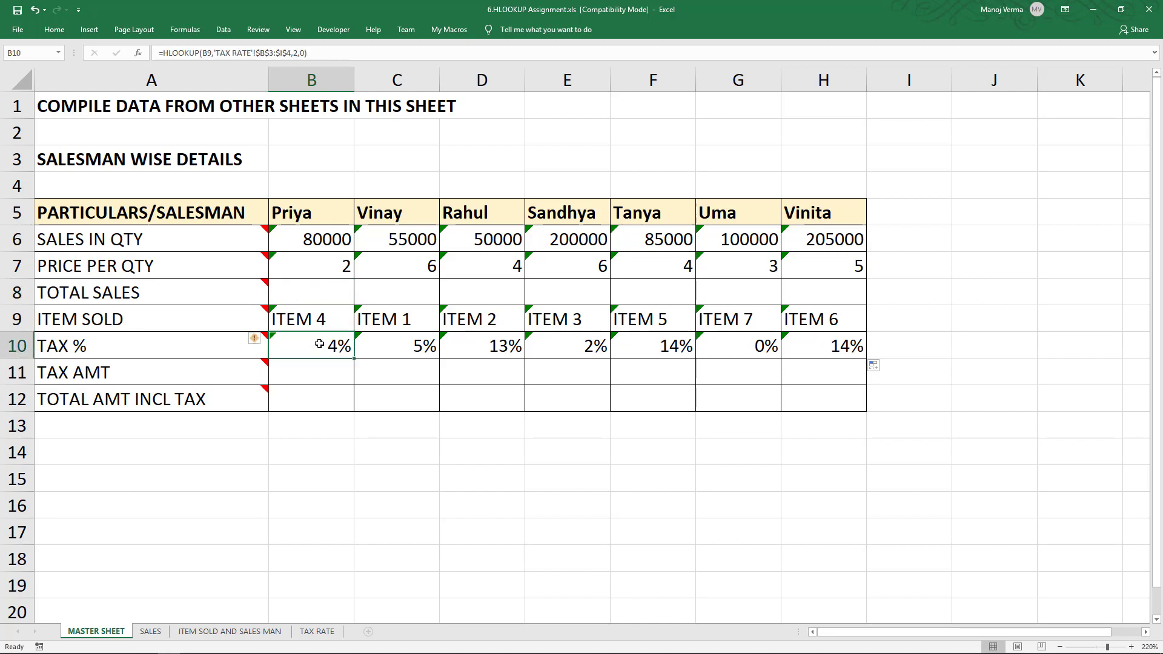
{"action": "left_click", "coordinate": [317, 366]}
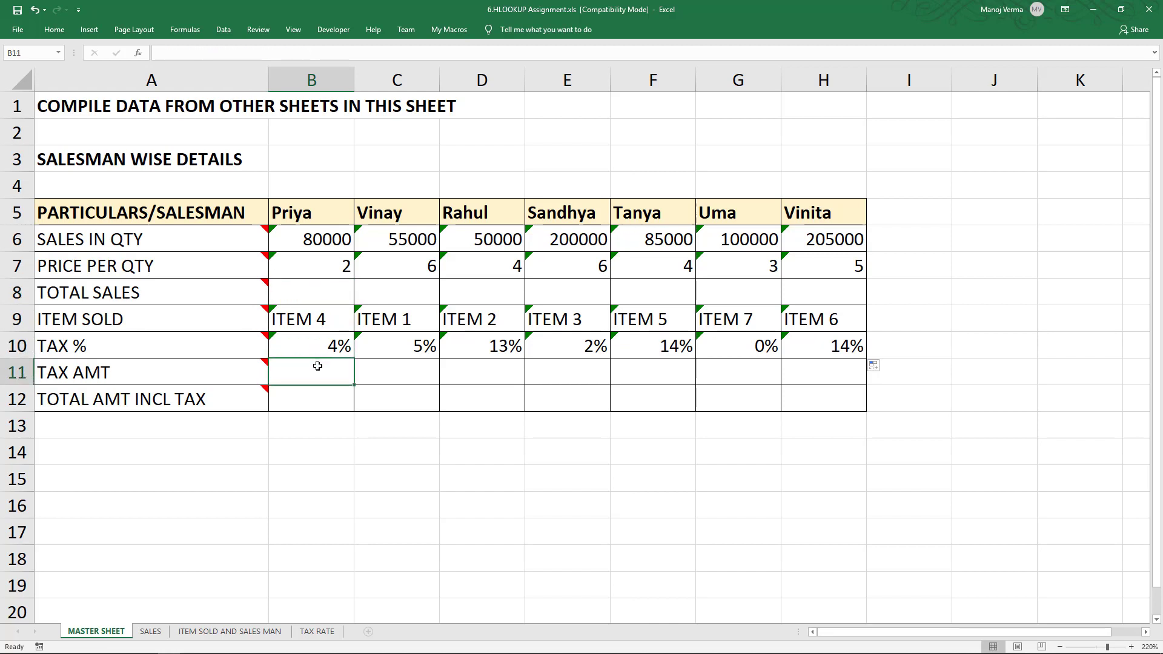
{"action": "mouse_move", "coordinate": [251, 396]}
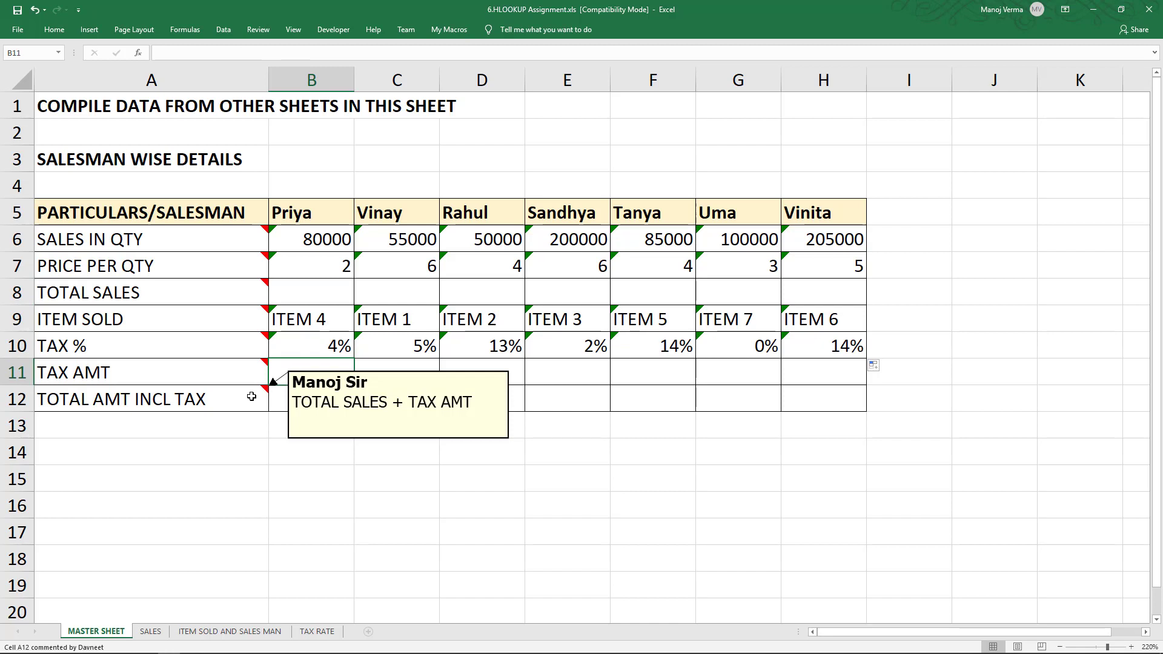
{"action": "left_click", "coordinate": [325, 293]}
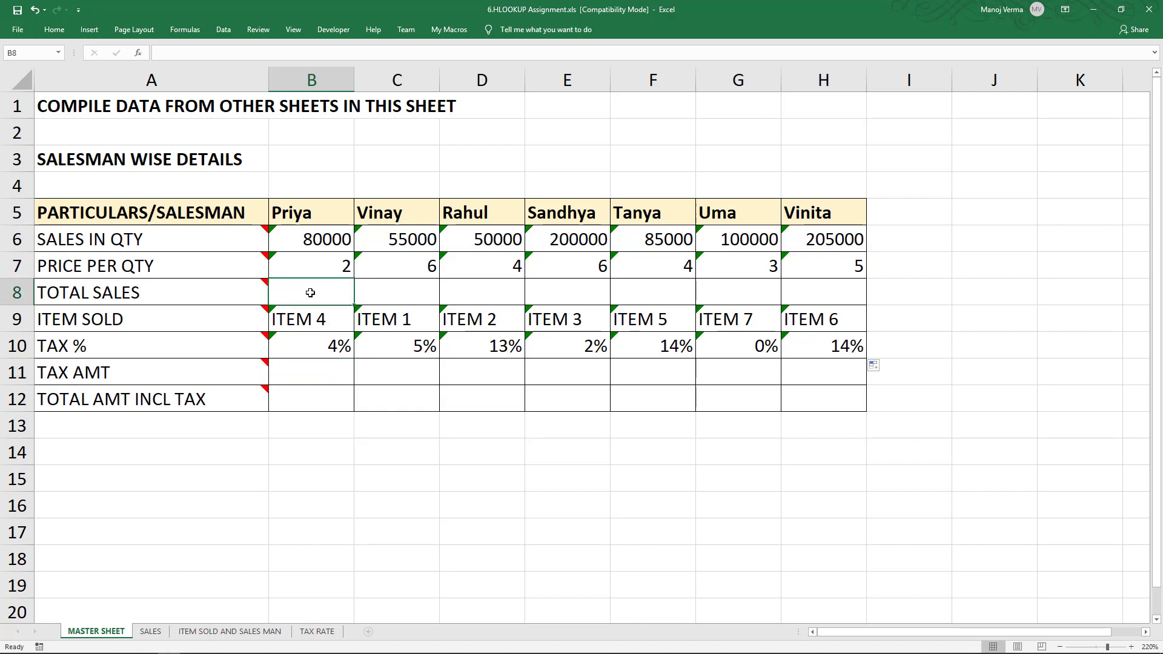
{"action": "left_click", "coordinate": [321, 372]}
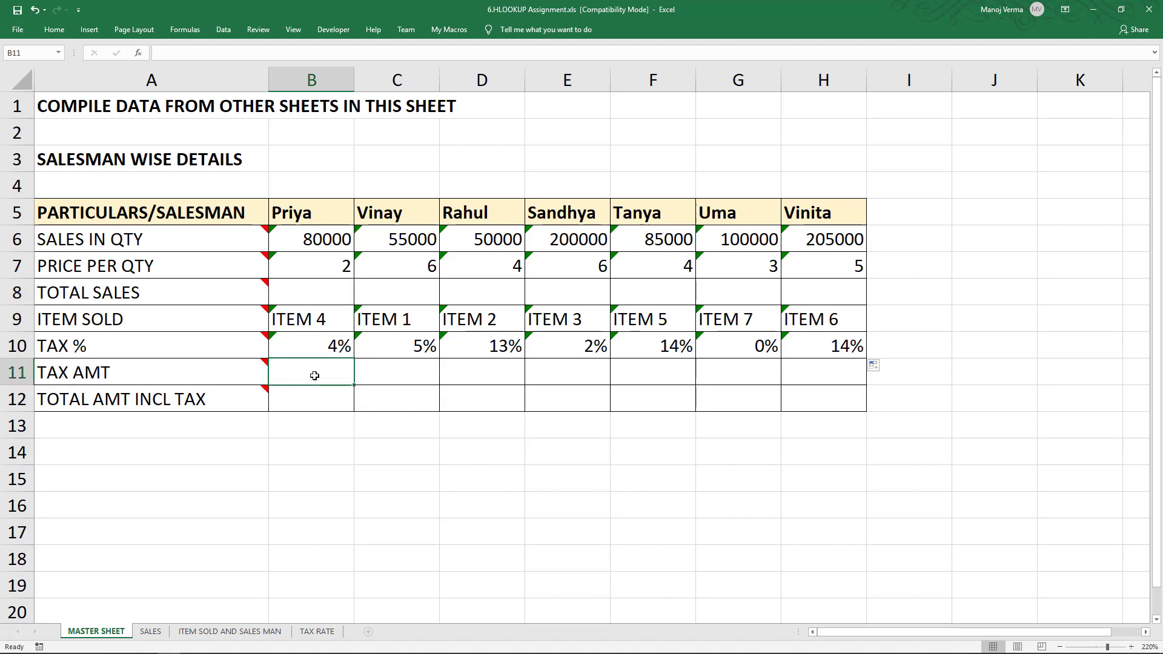
{"action": "left_click", "coordinate": [306, 287]}
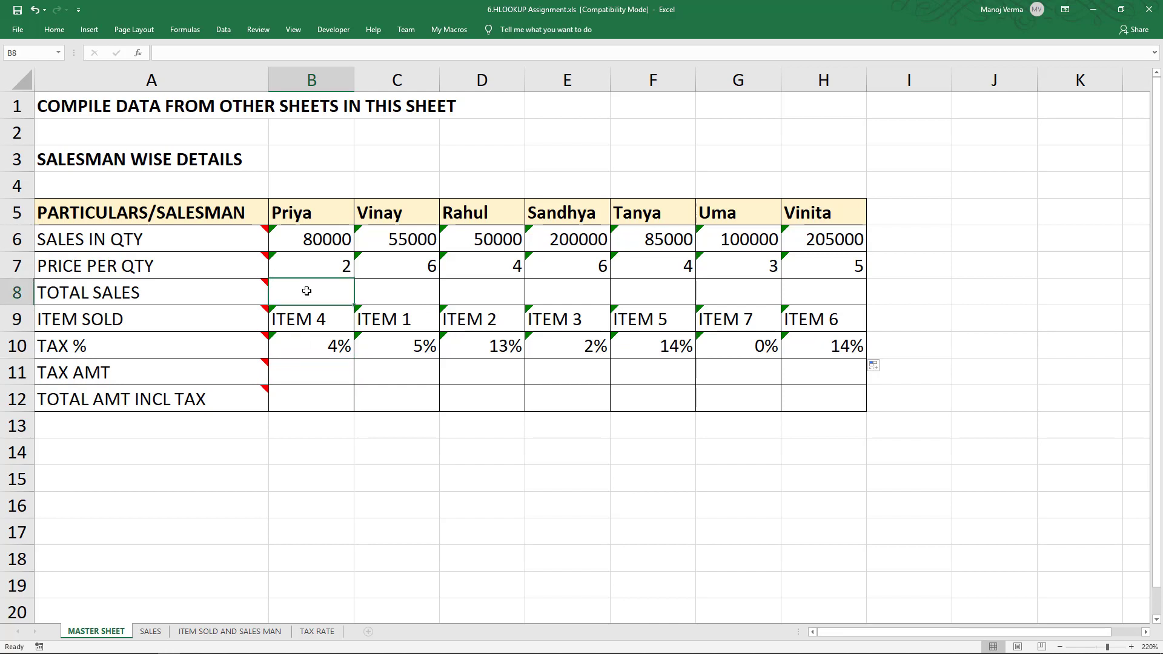
{"action": "left_click", "coordinate": [314, 370]}
{"action": "left_click", "coordinate": [315, 397]}
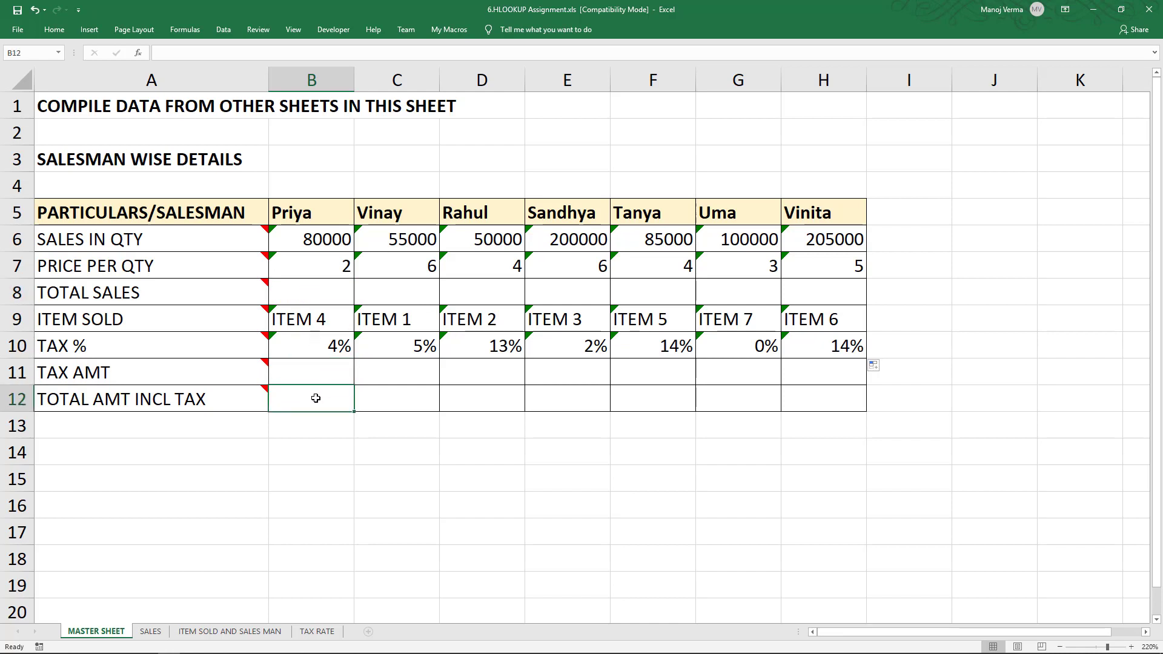